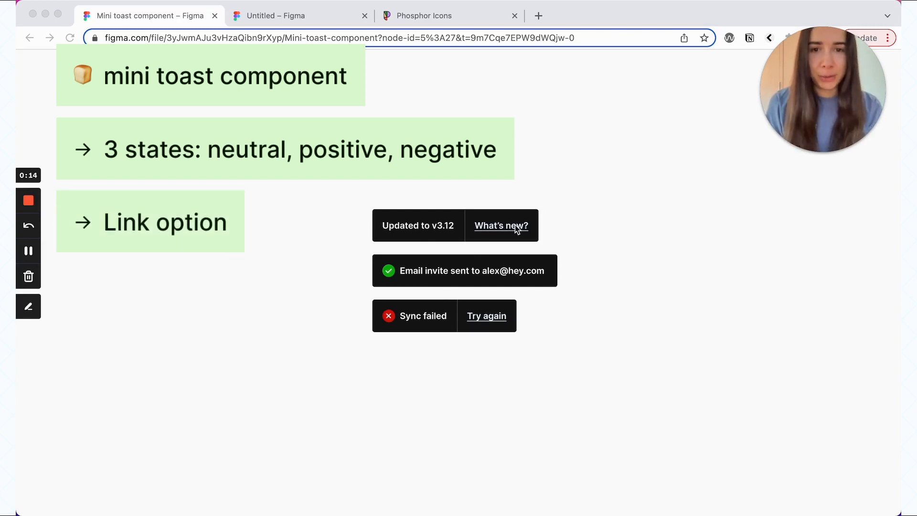
Step: Open the Untitled draft holding the colour styles and the check and x icons
click(332, 15)
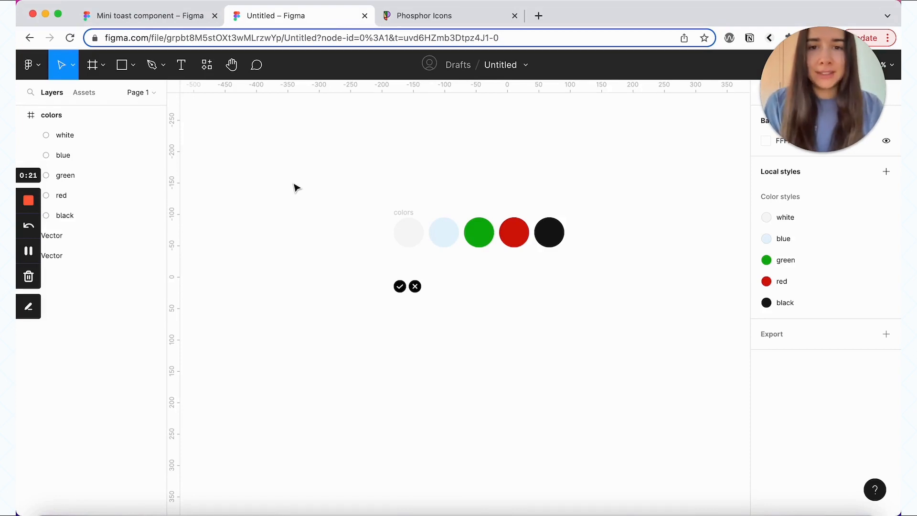
click(409, 232)
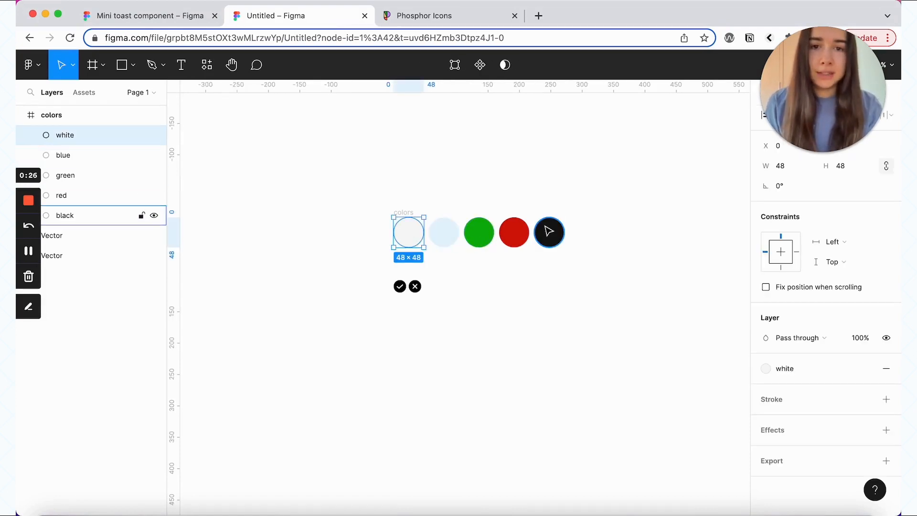
click(401, 212)
scroll(869, 360, down, 3)
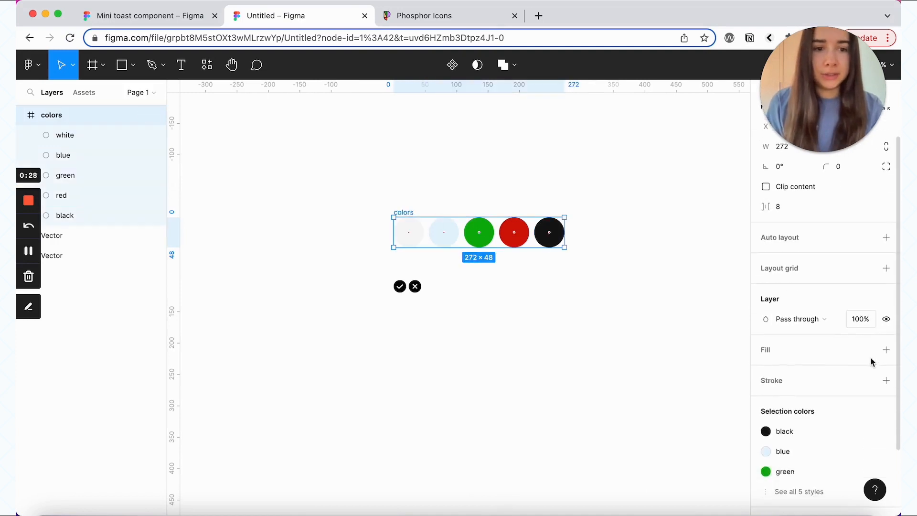
click(801, 413)
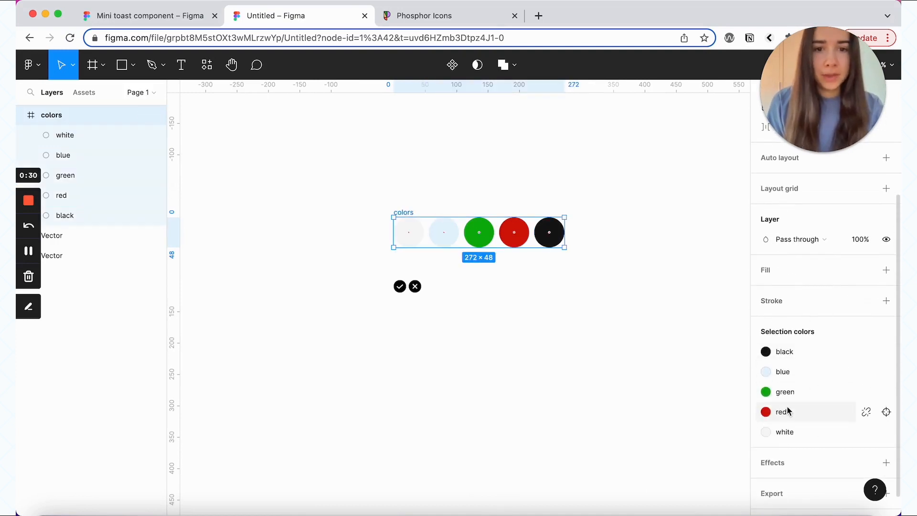
click(523, 306)
key(super+equal)
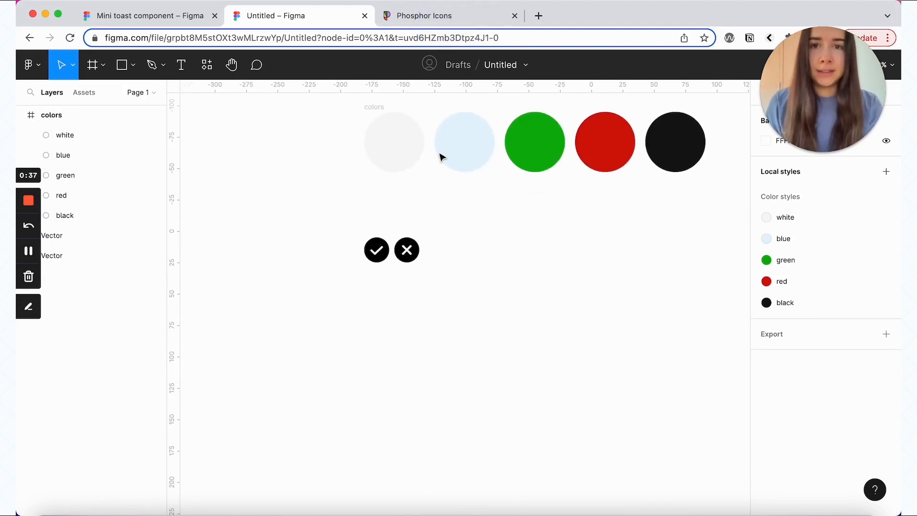
click(449, 17)
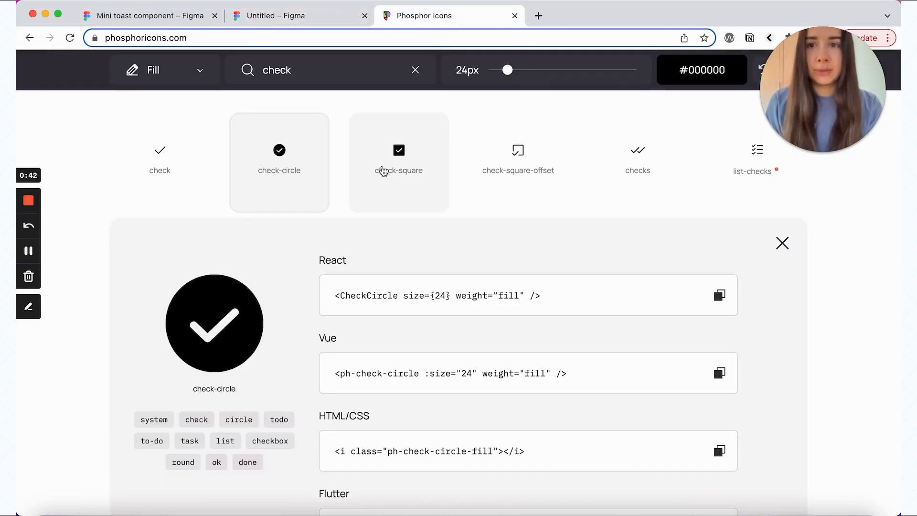
click(202, 71)
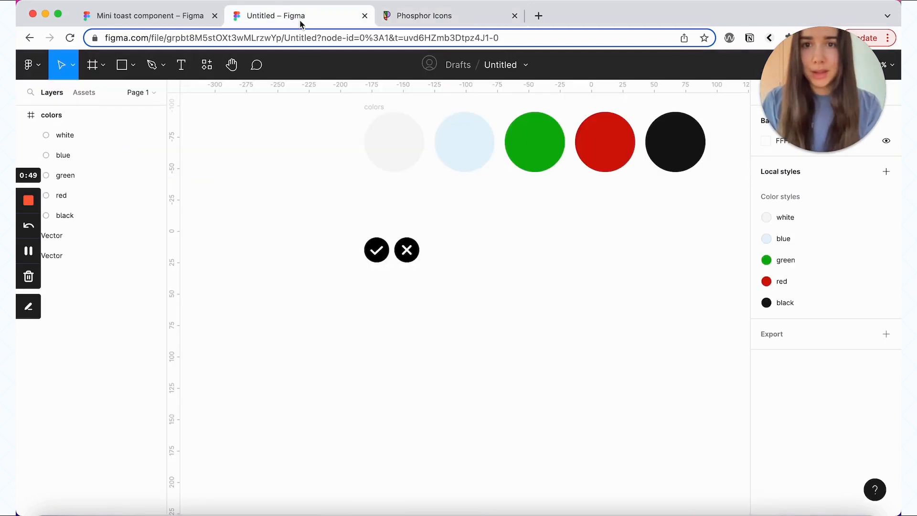
Step: Rename the icon layers to check-circle and x-circle
click(376, 253)
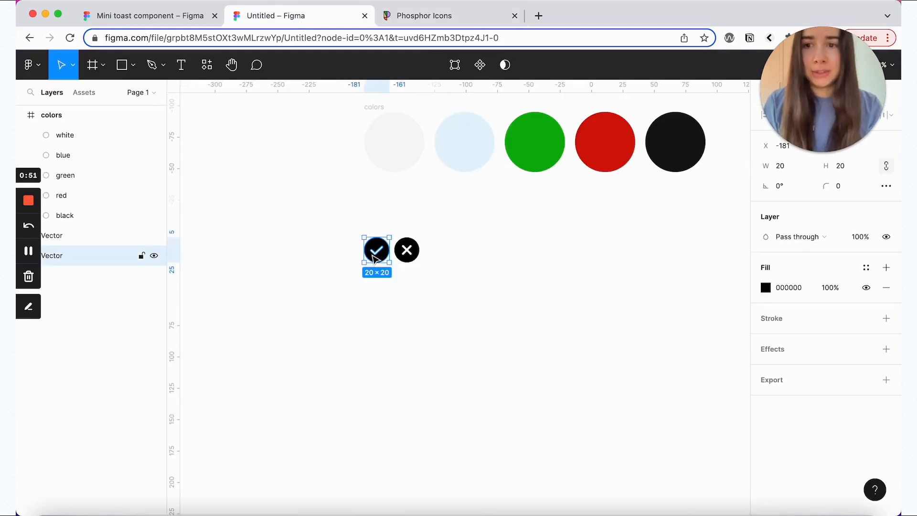
scroll(411, 278, up, 2)
key(super+r)
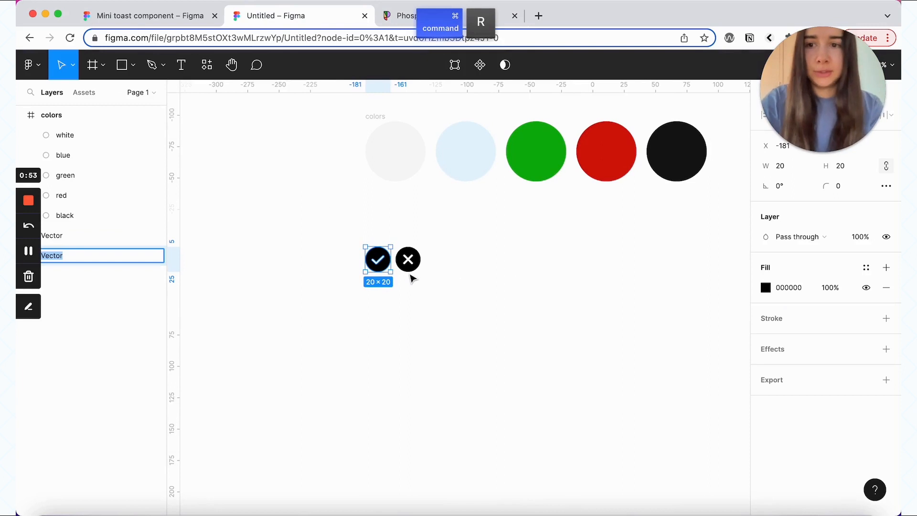
text(check-c)
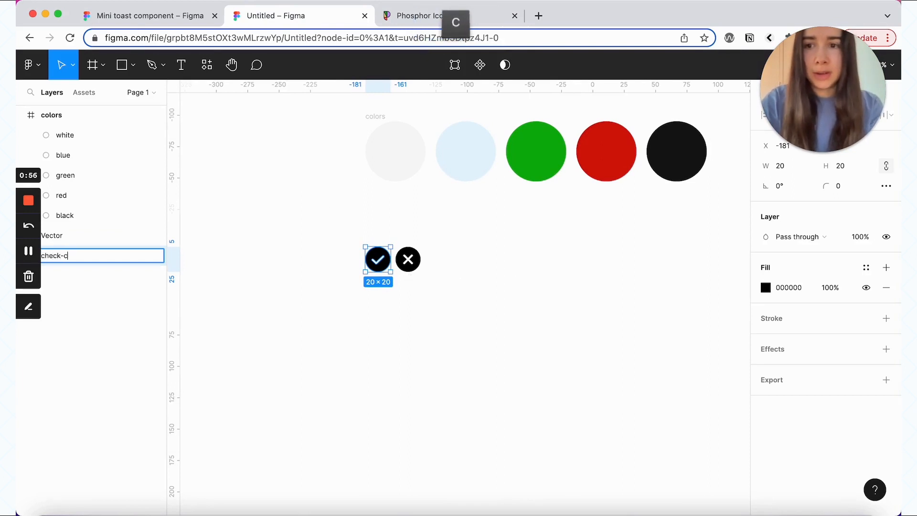
text(ircle)
click(408, 259)
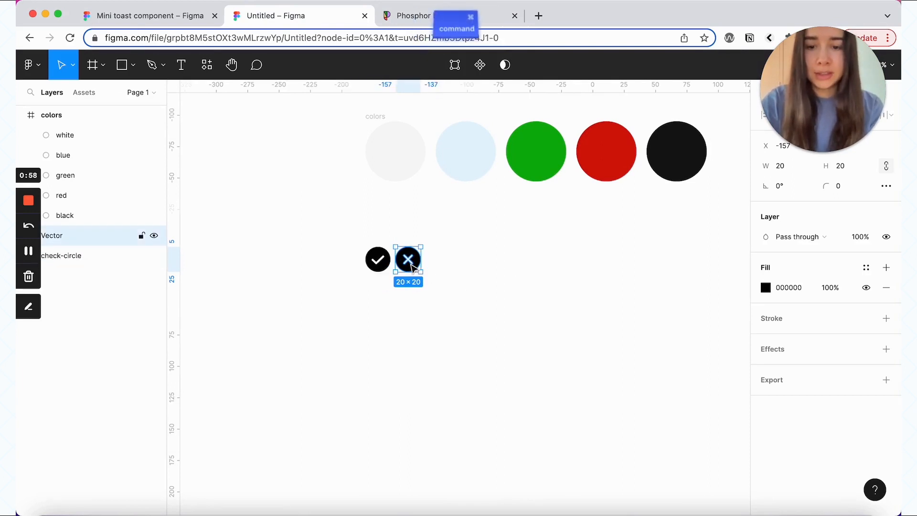
key(super+r)
text(x-circle)
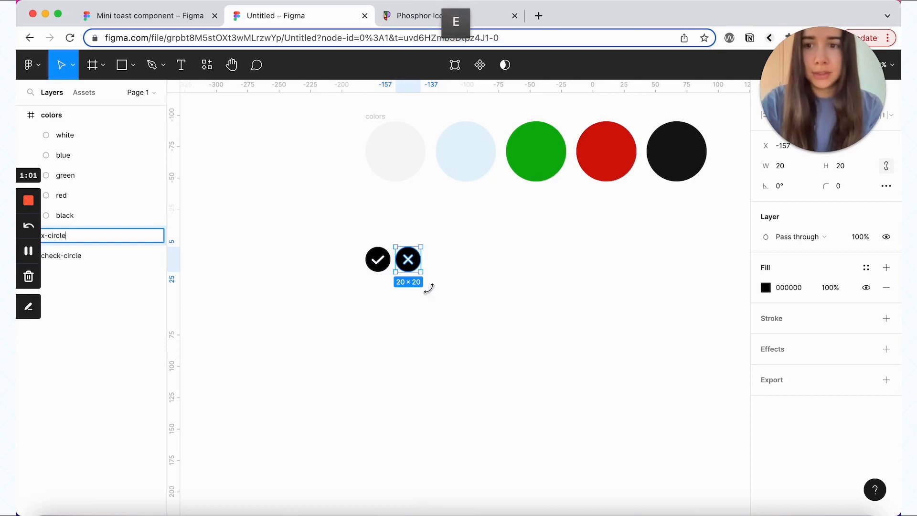
click(497, 338)
Step: Turn both icons into separate components with Create multiple components
drag(496, 338, 301, 239)
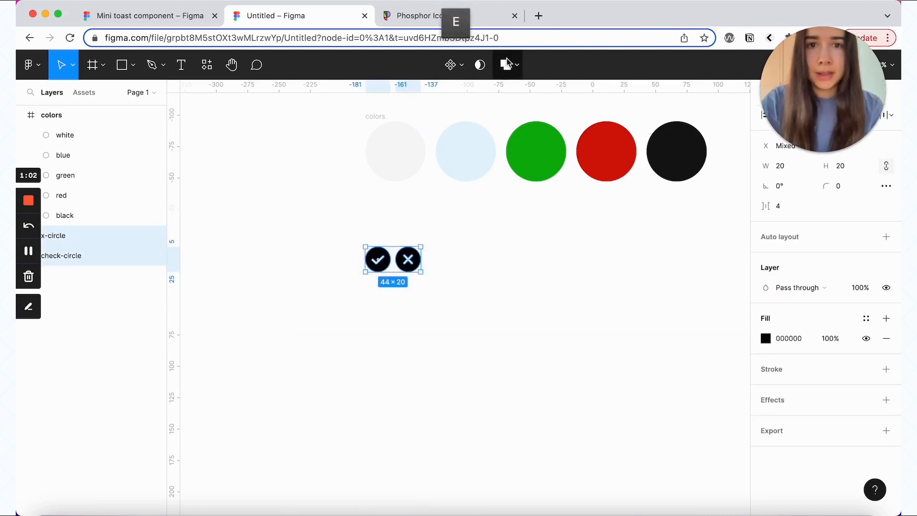
click(459, 57)
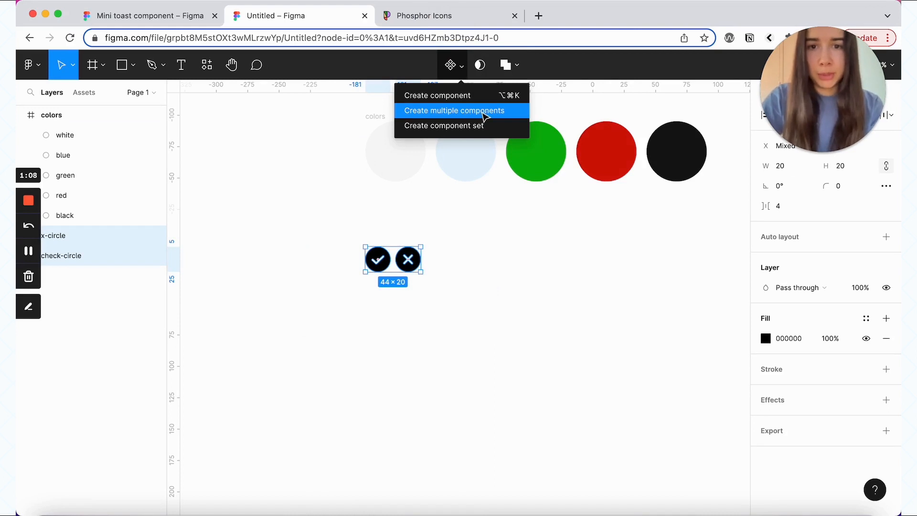
click(484, 113)
Step: Wrap both icon components in a new frame named 'icons'
click(477, 311)
drag(476, 306, 315, 219)
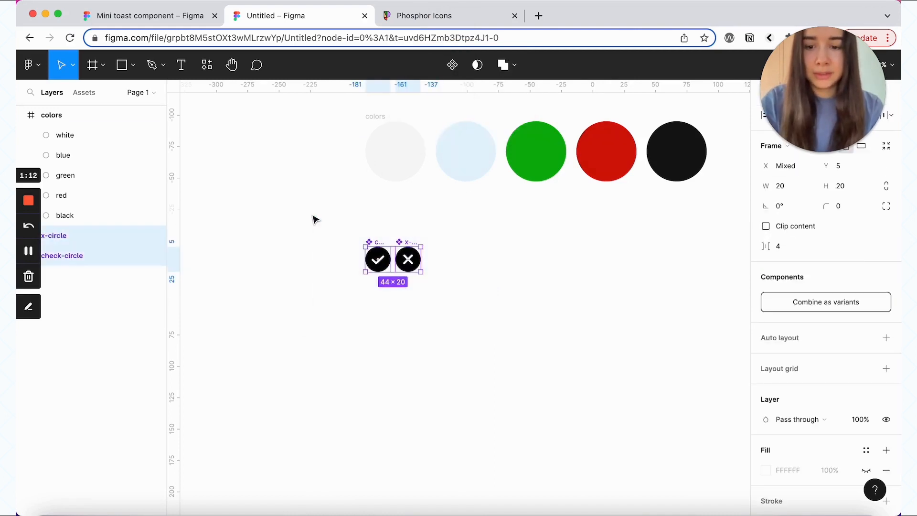
key(alt+super+g)
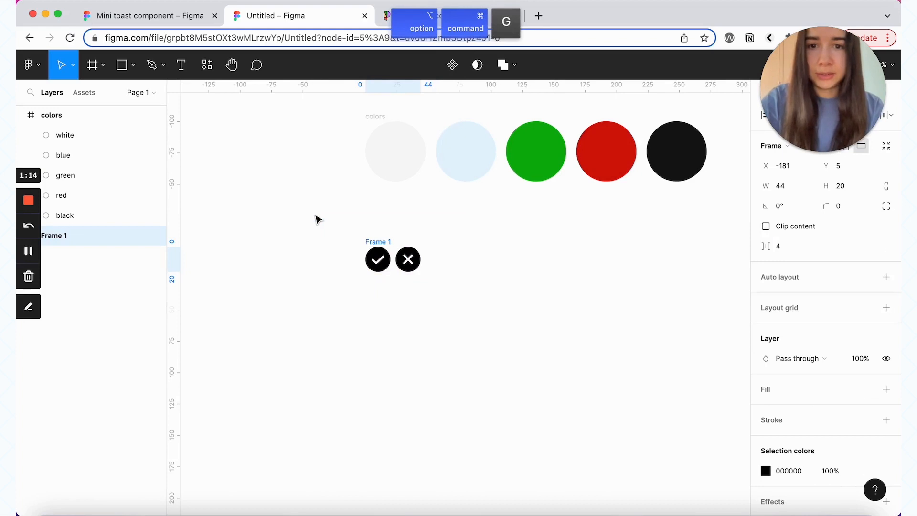
double_click(378, 242)
text(icon)
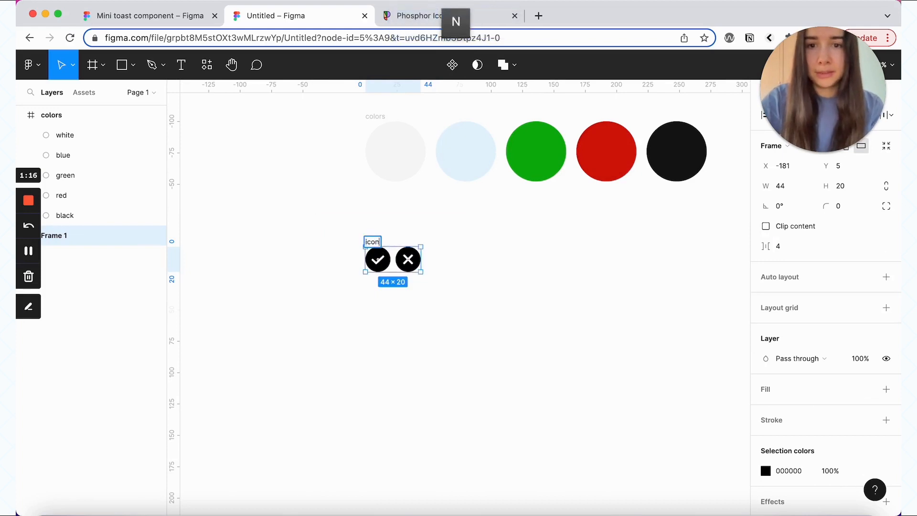
text(s)
click(348, 200)
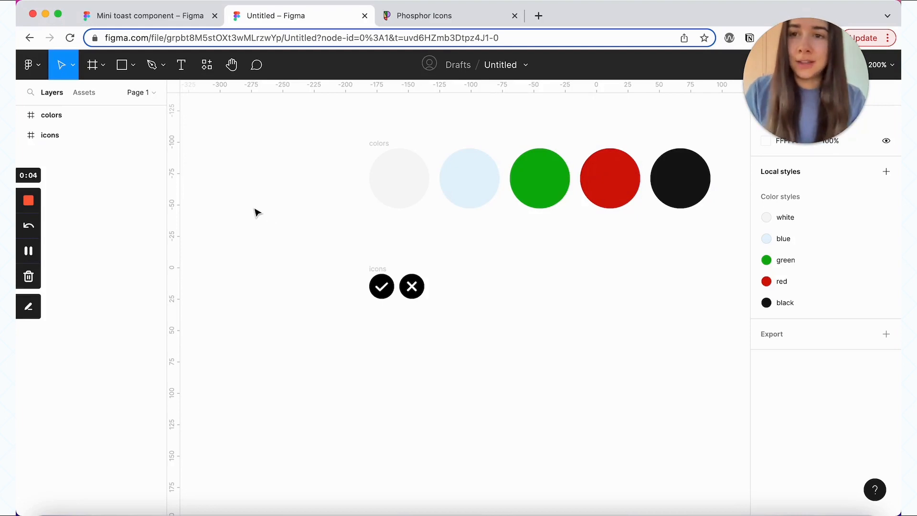
Step: Show the Assets panel with the icons group of local components expanded
click(84, 94)
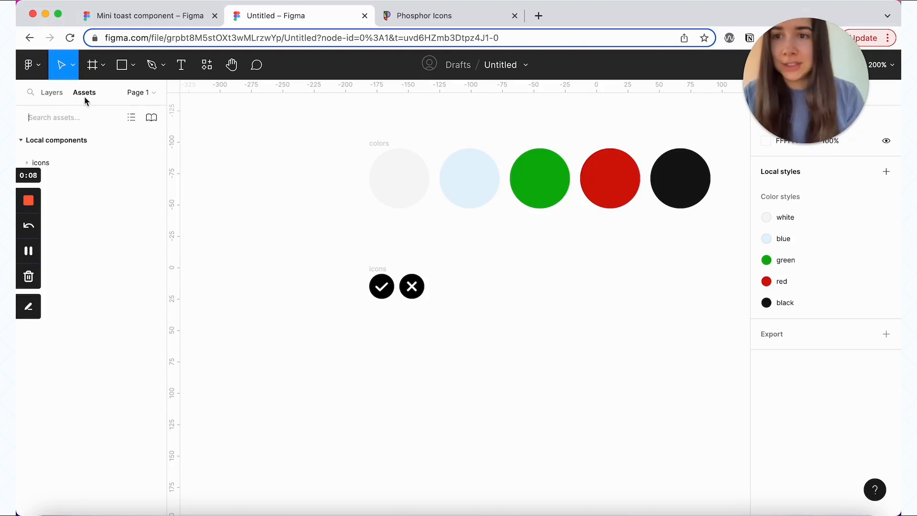
click(68, 161)
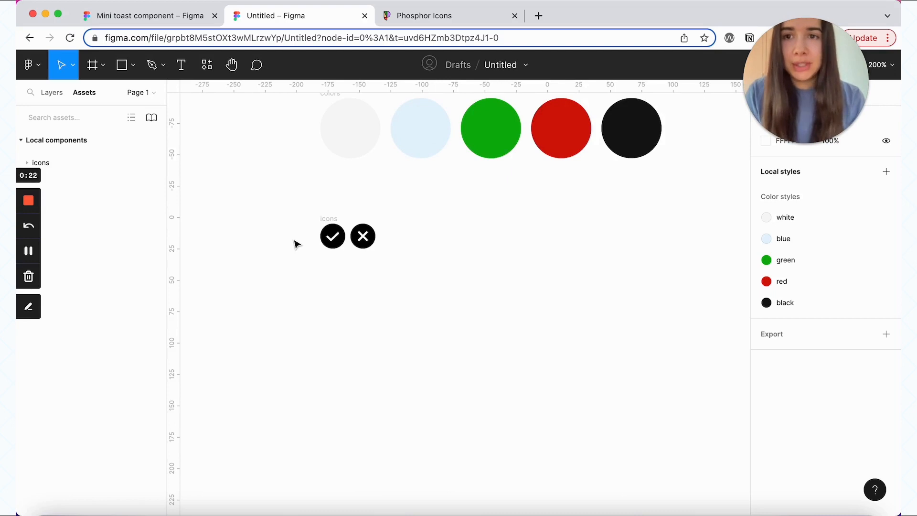
click(179, 65)
scroll(352, 326, down, 2)
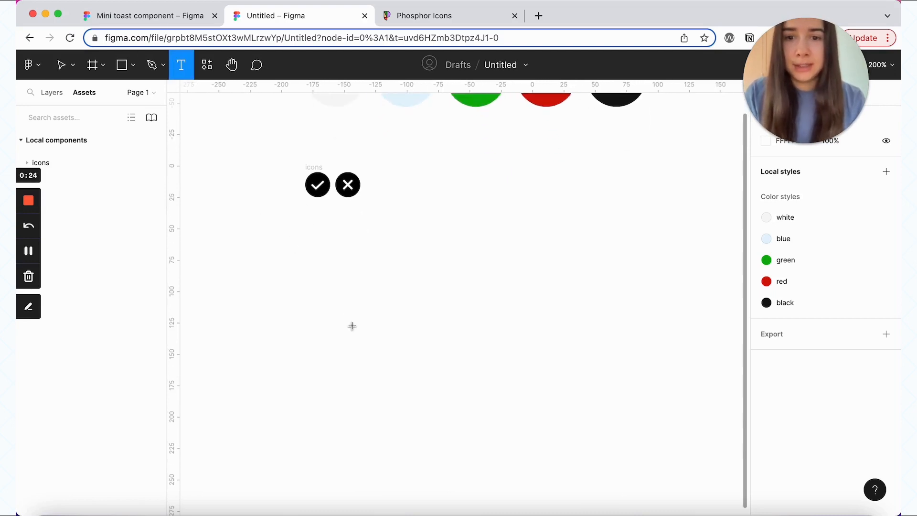
Step: Add a 'Toast text' label and wrap it in an auto-layout frame
click(337, 292)
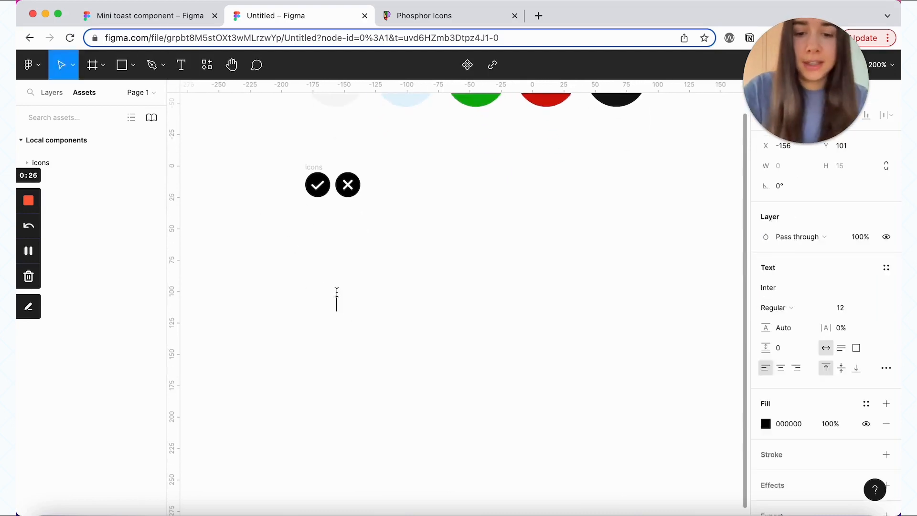
text(Toast )
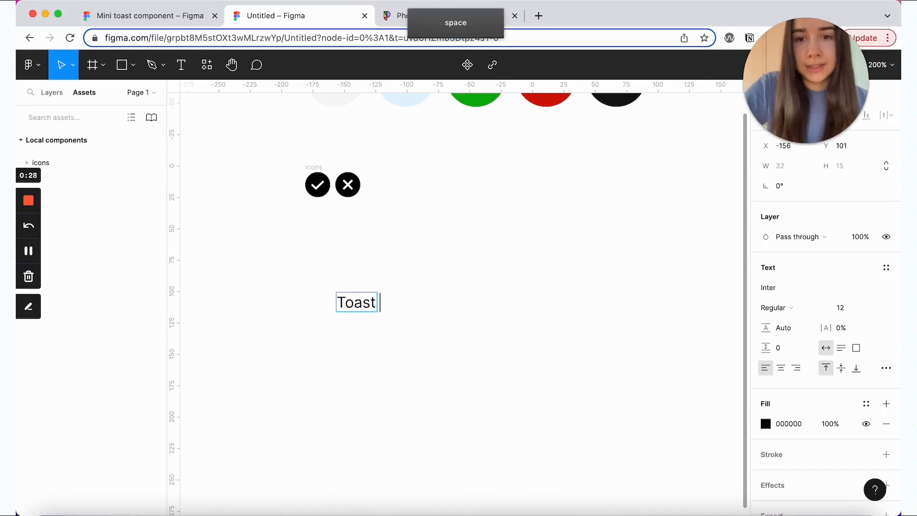
text(text)
key(Escape)
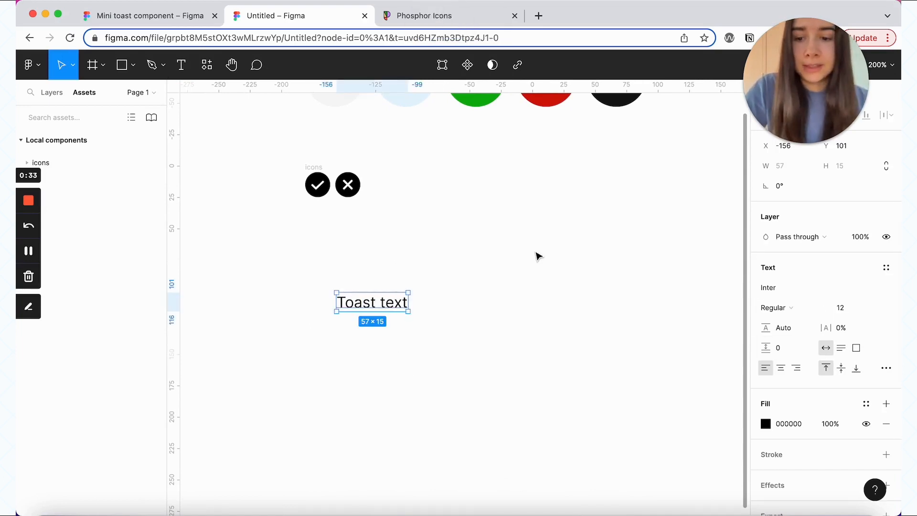
key(shift+a)
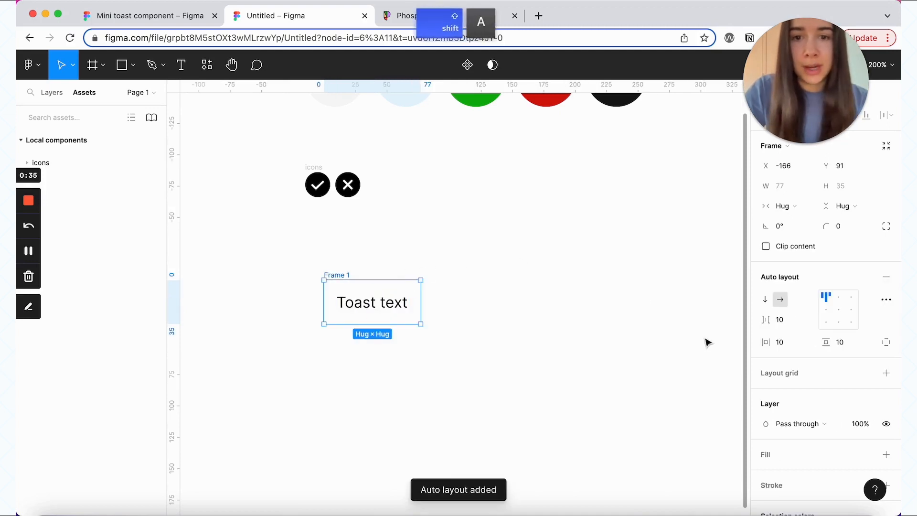
scroll(813, 408, down, 3)
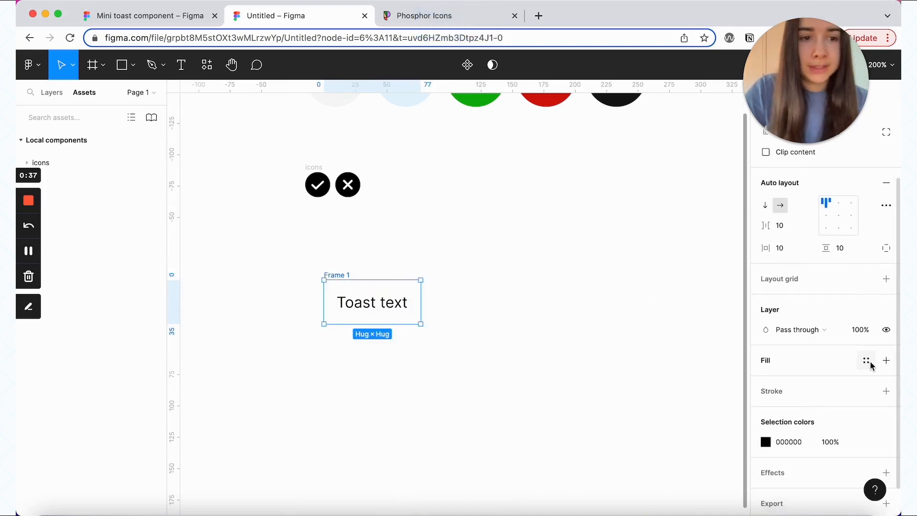
Step: Fill the frame with the black style and make Toast text white
click(867, 362)
click(855, 436)
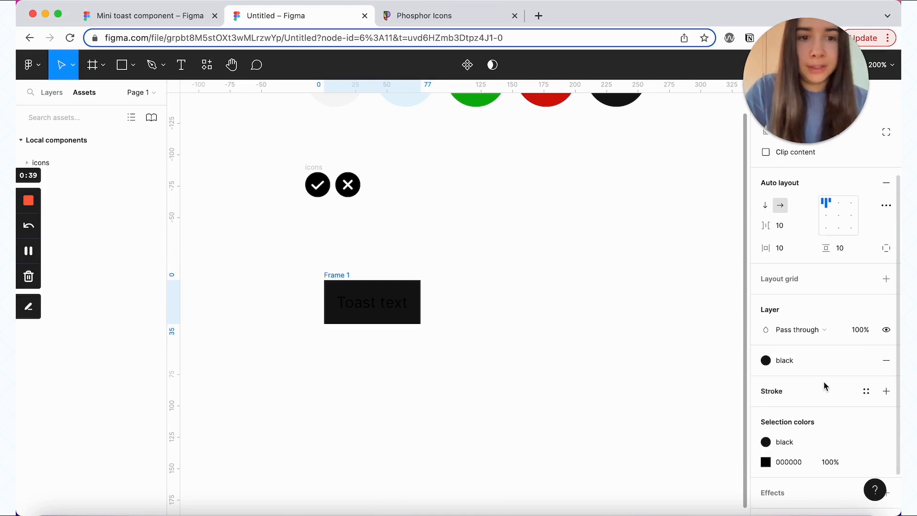
scroll(825, 386, down, 2)
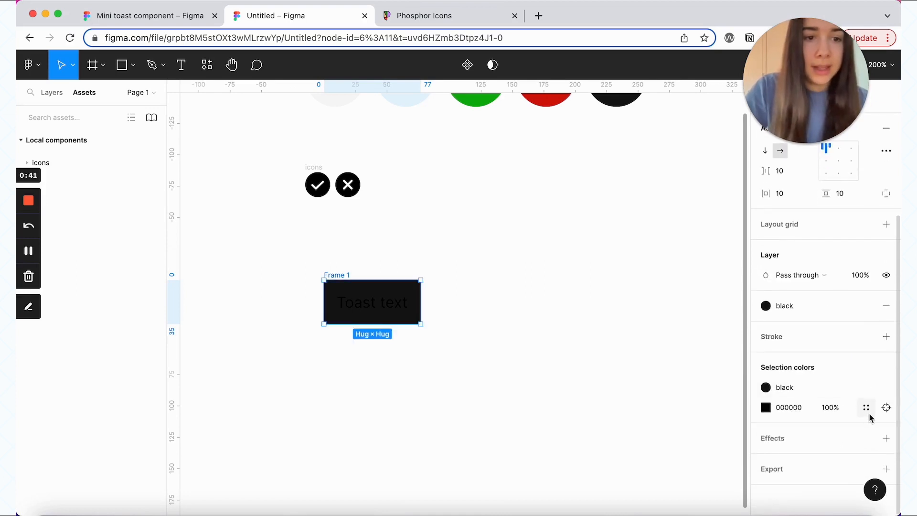
click(867, 408)
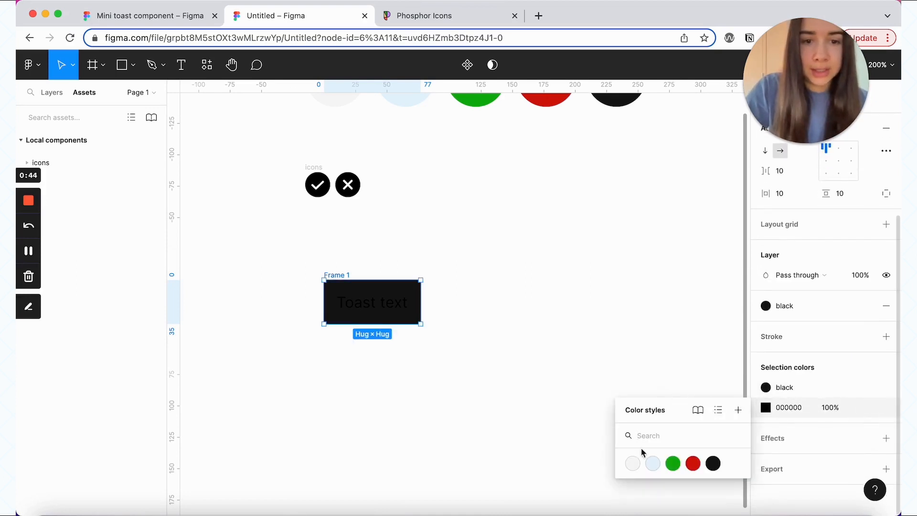
click(632, 463)
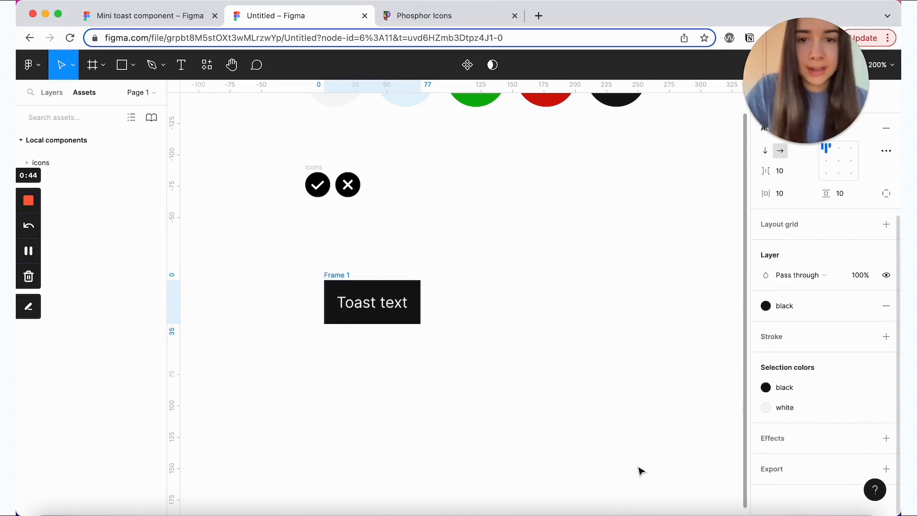
click(391, 308)
scroll(879, 339, up, 1)
click(802, 299)
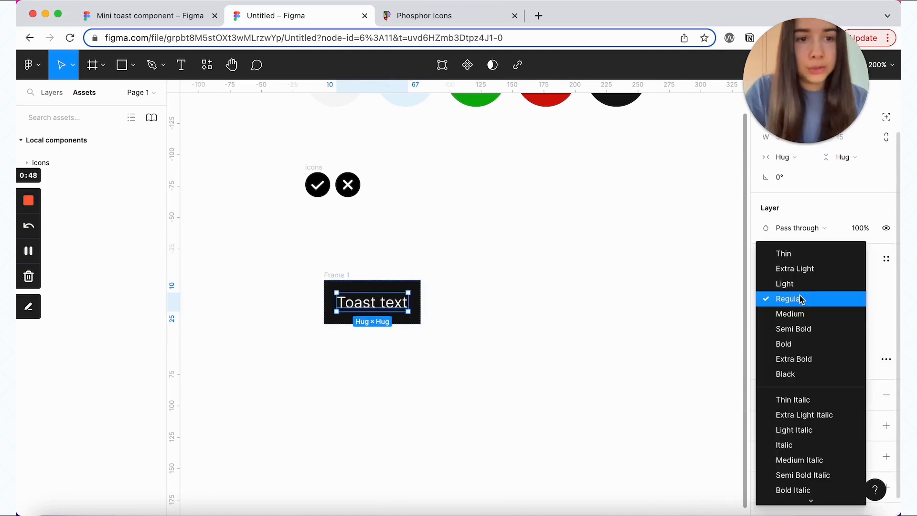
Step: Make Toast text Semi Bold and give its frame a 4 px corner radius
click(818, 331)
click(328, 279)
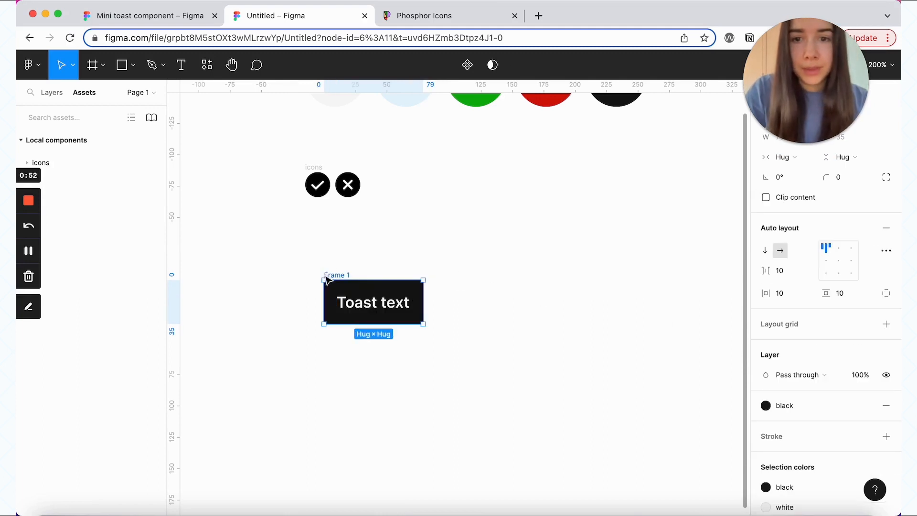
scroll(797, 247, up, 2)
click(838, 226)
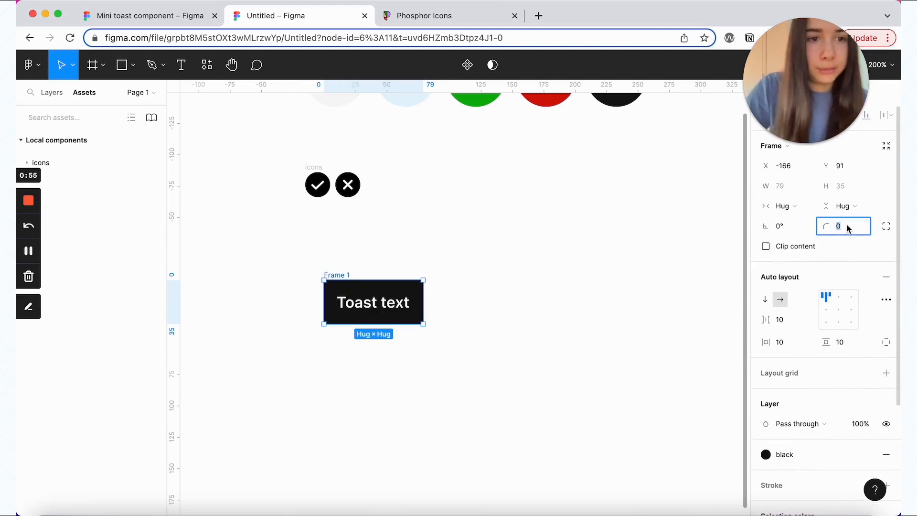
text(4)
key(Return)
Step: Set the frame's vertical and horizontal padding to 16
scroll(827, 311, down, 4)
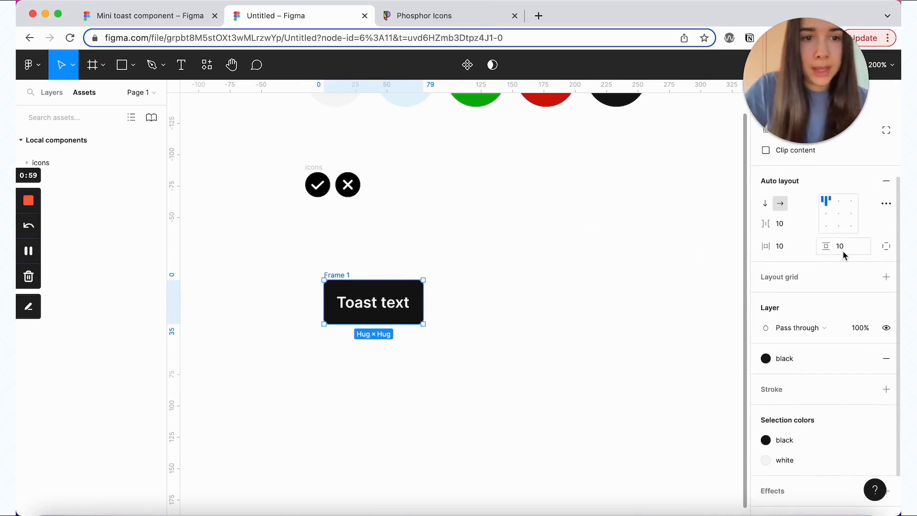
click(844, 249)
text(16)
key(Return)
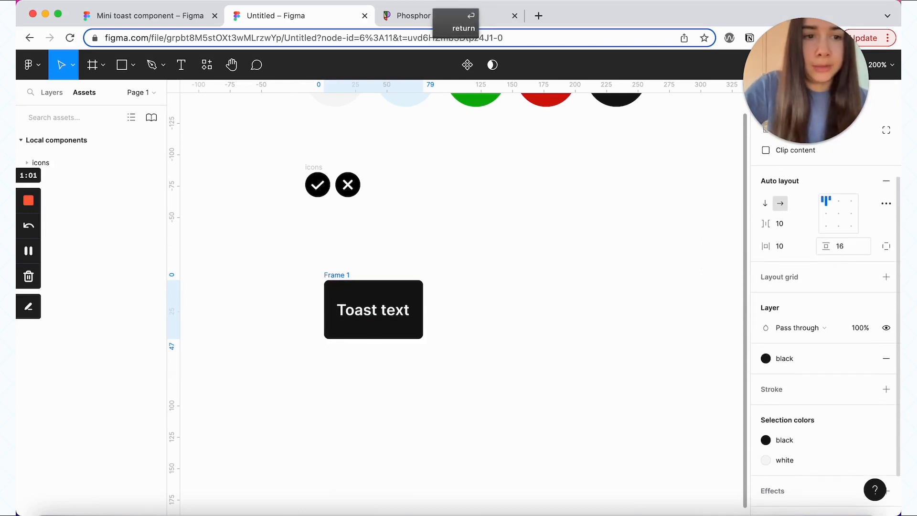
click(799, 246)
text(16)
key(Return)
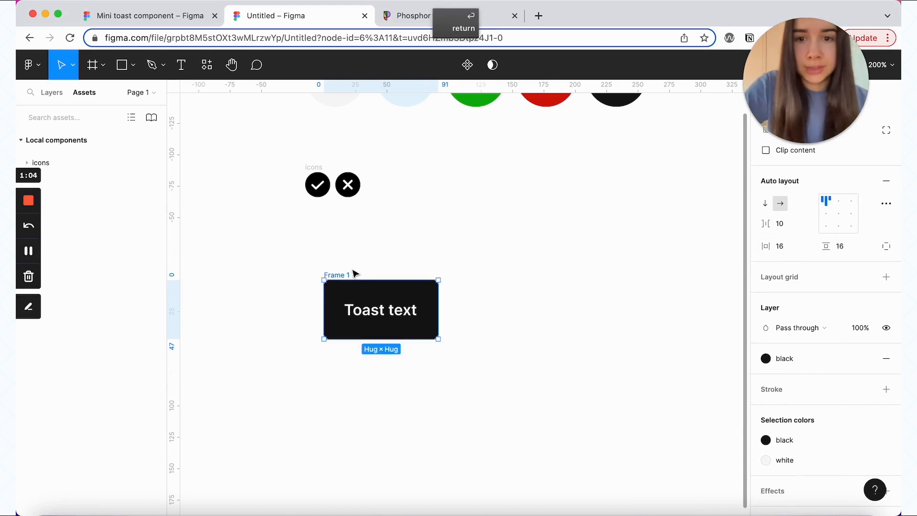
double_click(348, 274)
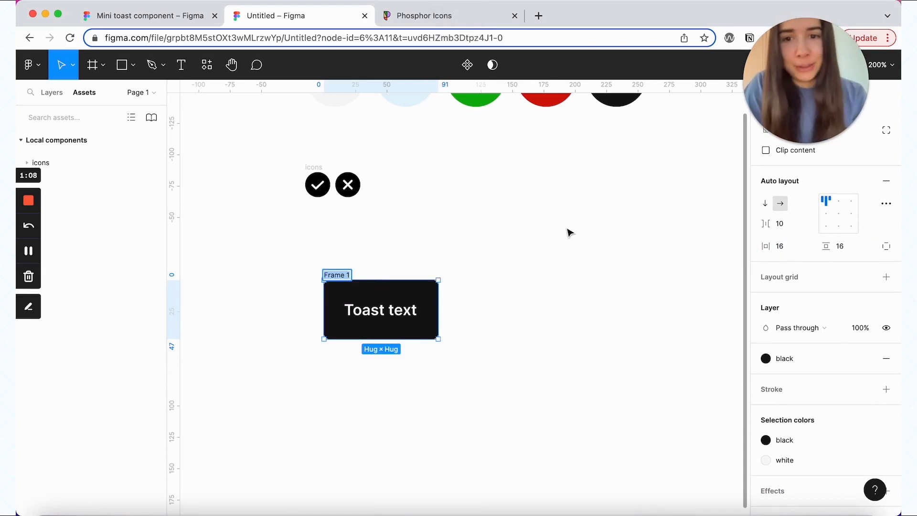
key(Return)
Step: Duplicate the toast below the original, then duplicate that copy to its right
key(Escape)
drag(347, 276, 348, 356)
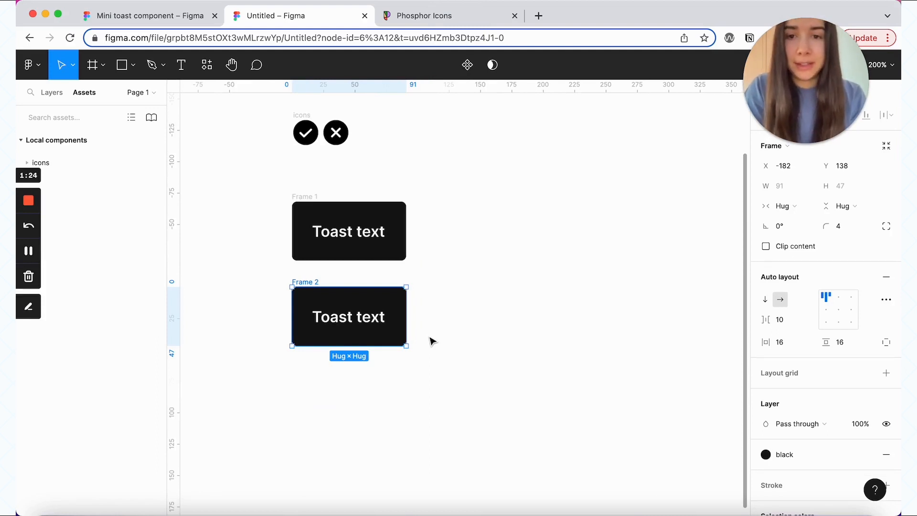
drag(332, 306, 457, 311)
Step: Change the right copy's text to an underlined 'Link' in the blue colour style
double_click(461, 316)
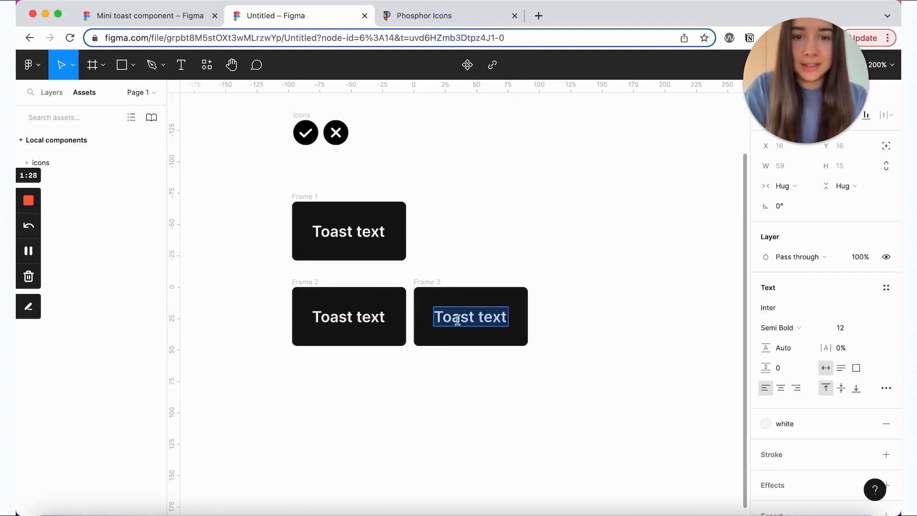
text(Link)
key(Escape)
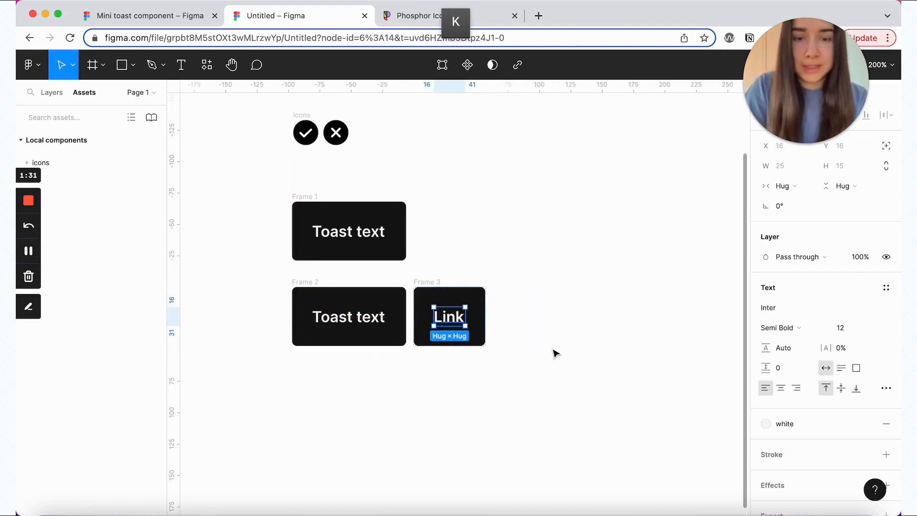
key(super+u)
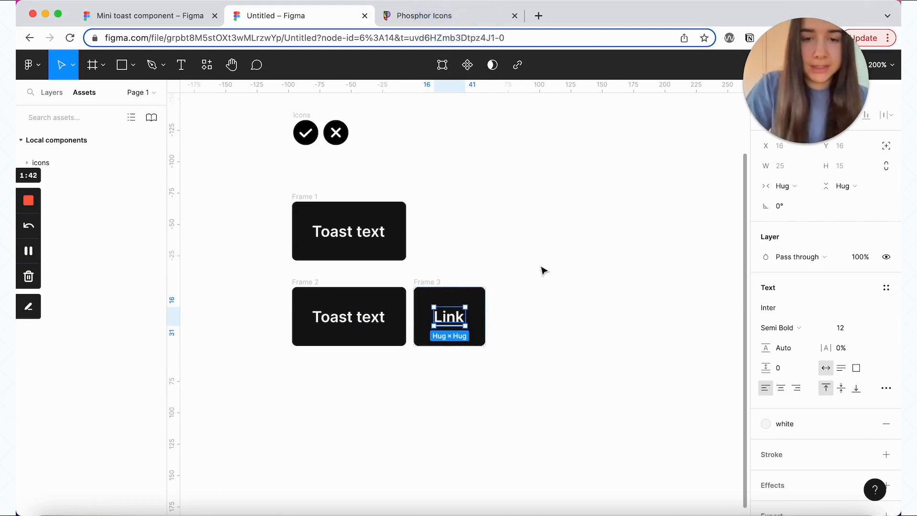
click(785, 425)
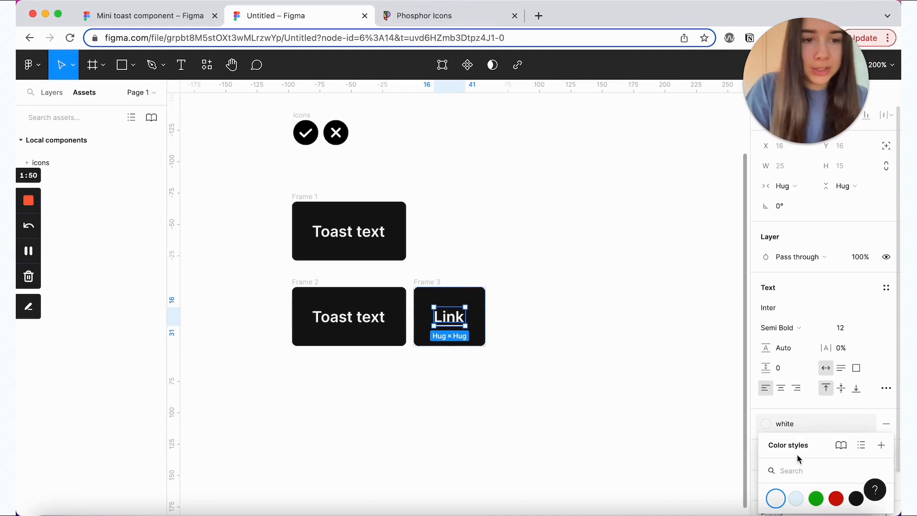
drag(797, 459, 612, 220)
click(616, 264)
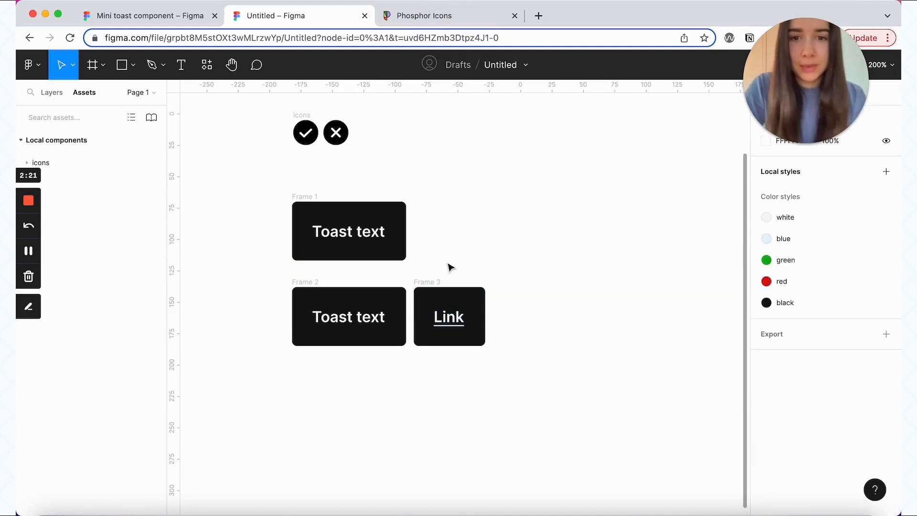
click(430, 283)
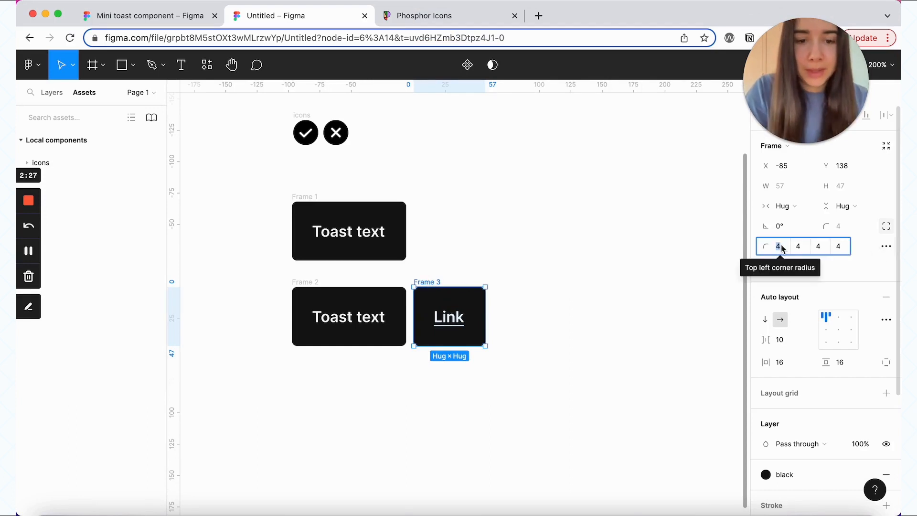
Step: Set the Link frame's top-left and bottom-left corner radii to 0
click(778, 246)
text(0)
key(Return)
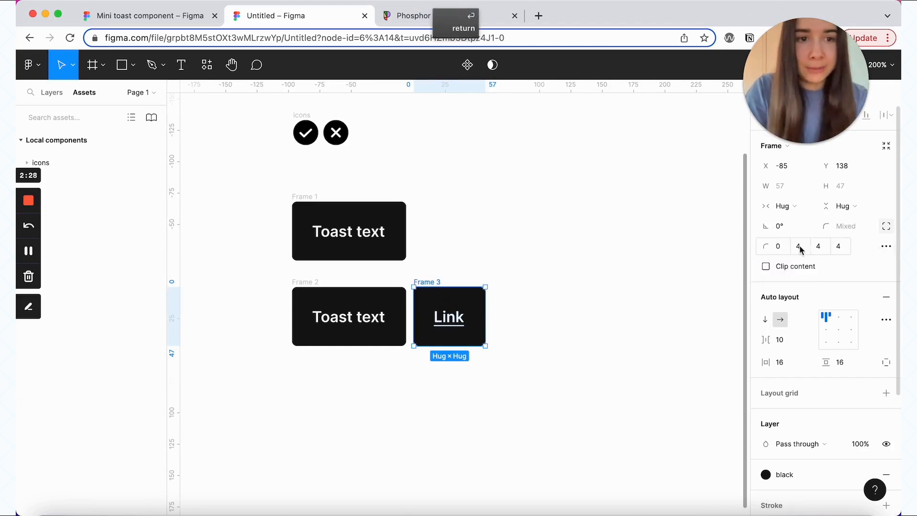
click(823, 246)
click(840, 246)
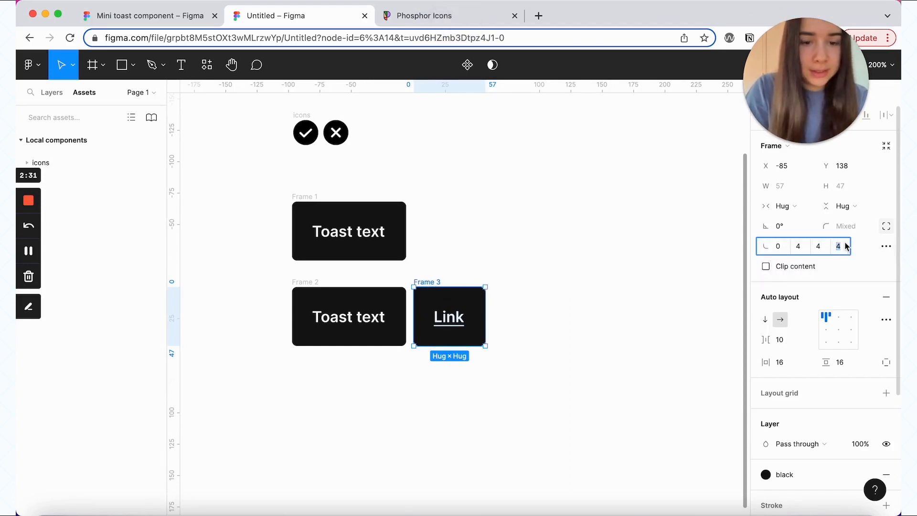
text(0)
key(Return)
click(588, 247)
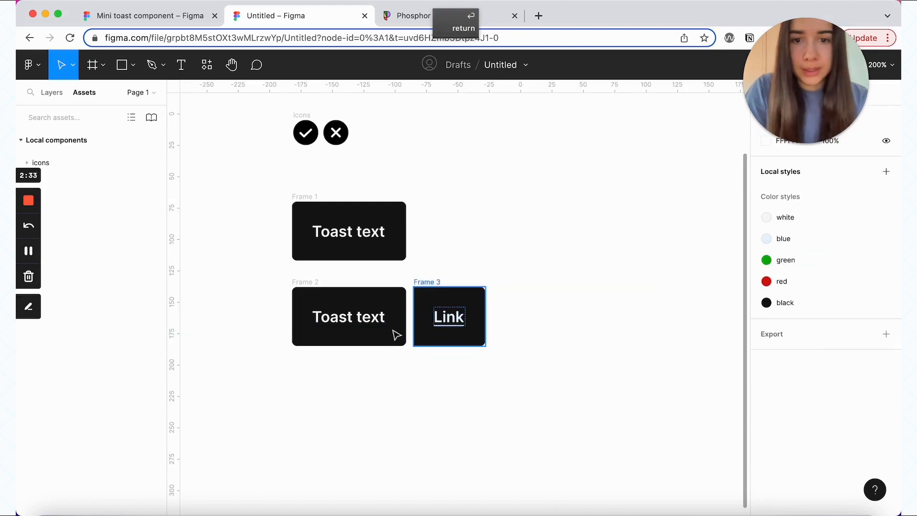
Step: Set the toast frame's top-right and bottom-right corner radii to 0
click(309, 291)
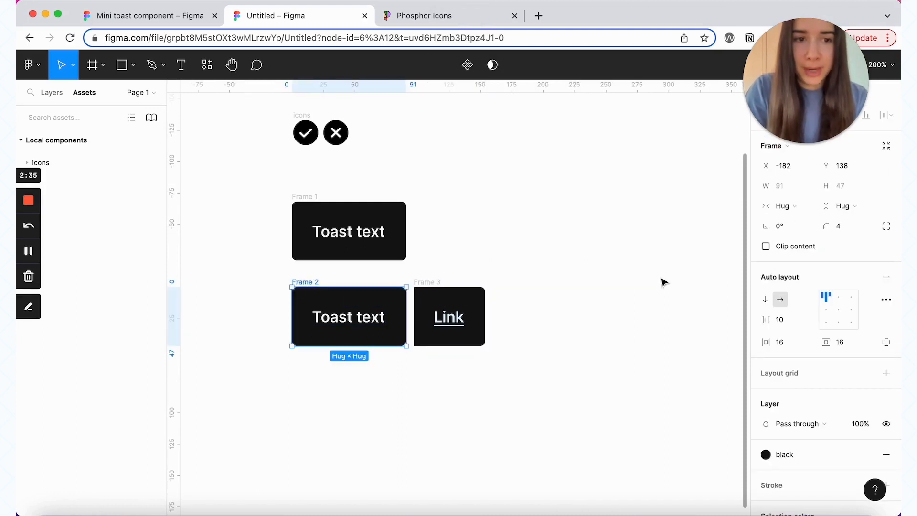
click(886, 226)
click(806, 249)
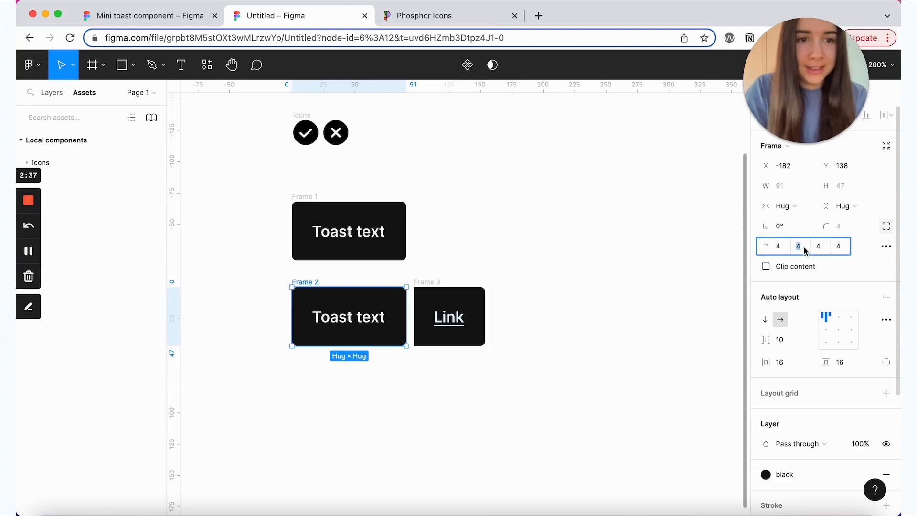
text(0)
click(818, 247)
text(0)
key(Return)
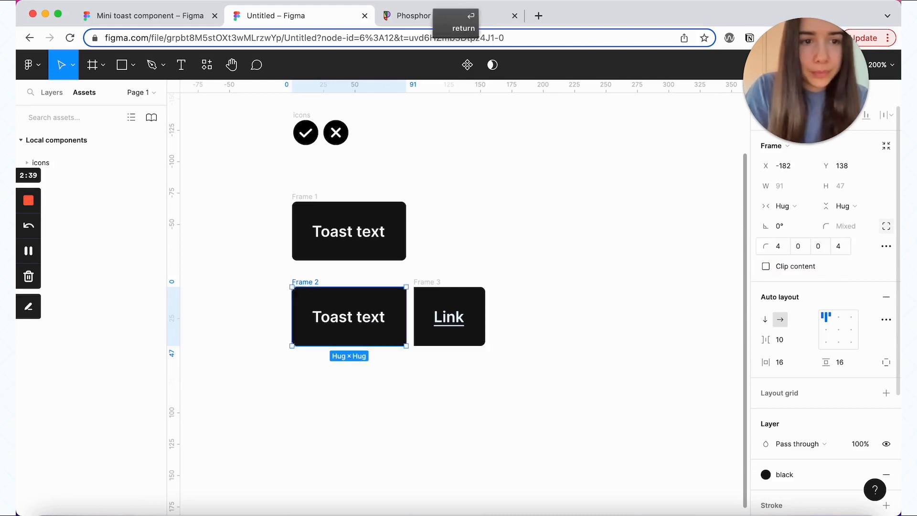
key(Escape)
click(432, 287)
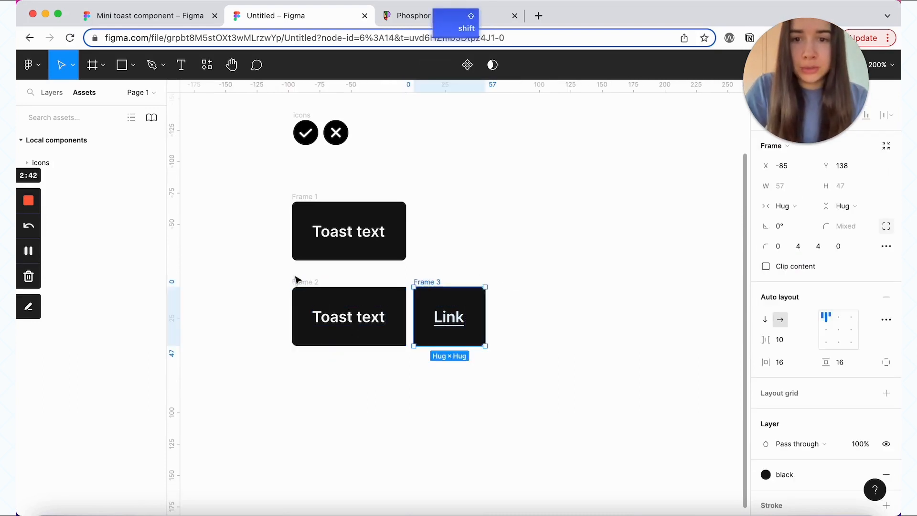
Step: Wrap the toast and Link frames in one auto-layout frame with 0 spacing
shift+click(297, 281)
key(shift+a)
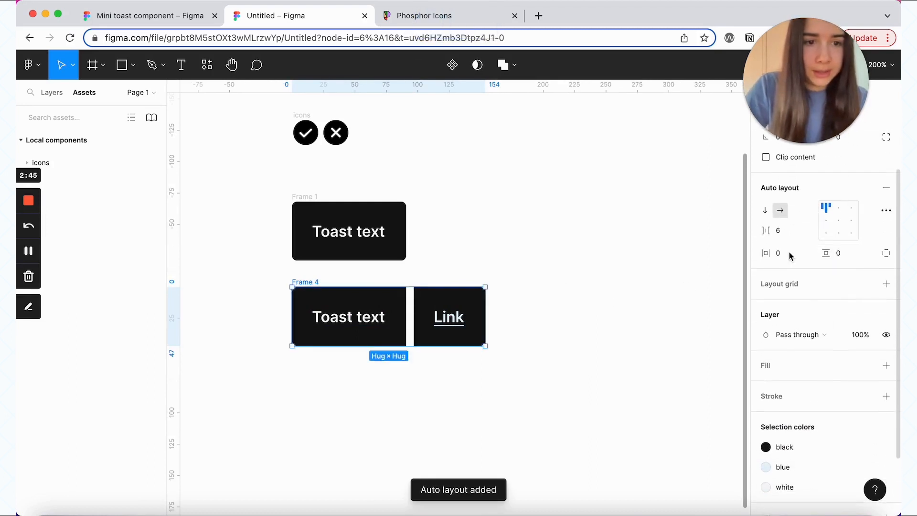
click(787, 234)
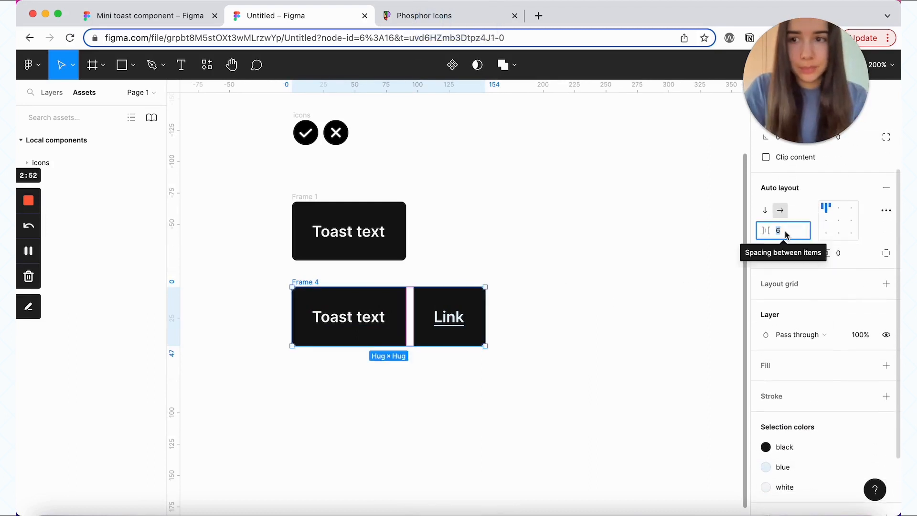
text(0)
key(Return)
click(504, 361)
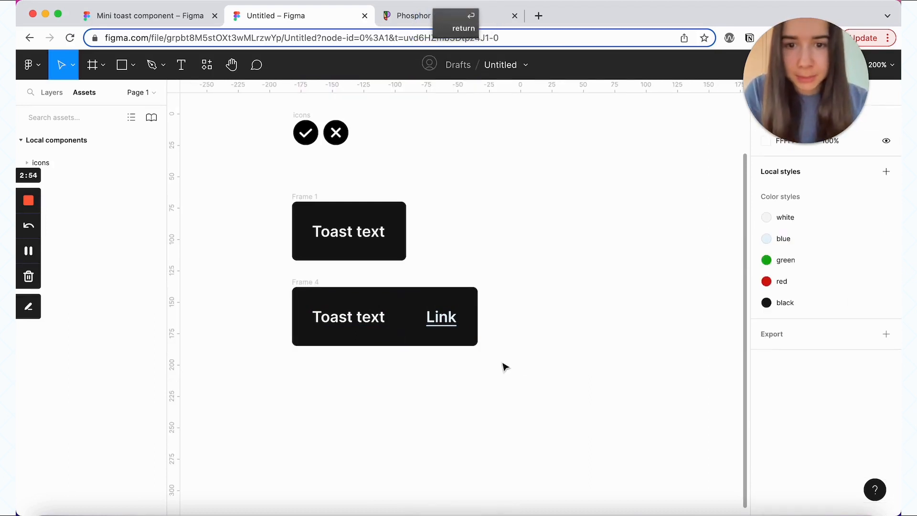
Step: Add a left-side-only stroke to the Link frame coloured 595959
click(448, 314)
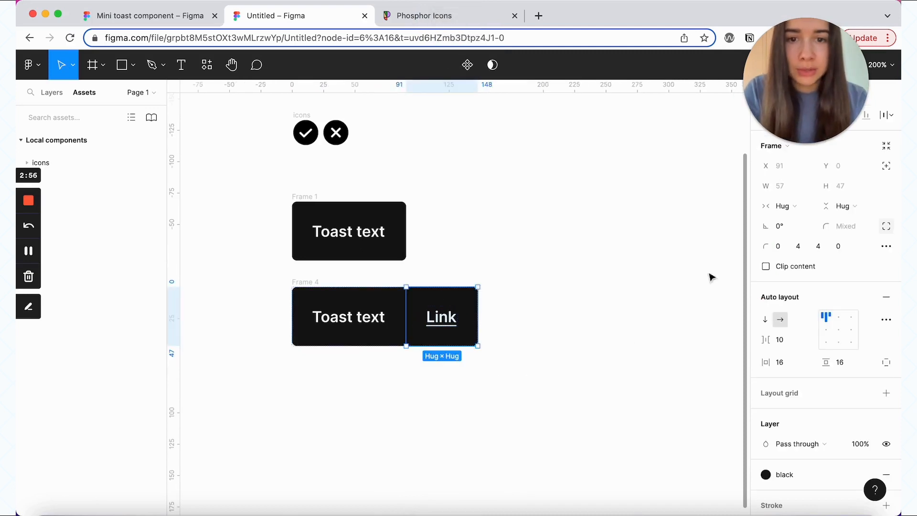
scroll(870, 395, down, 5)
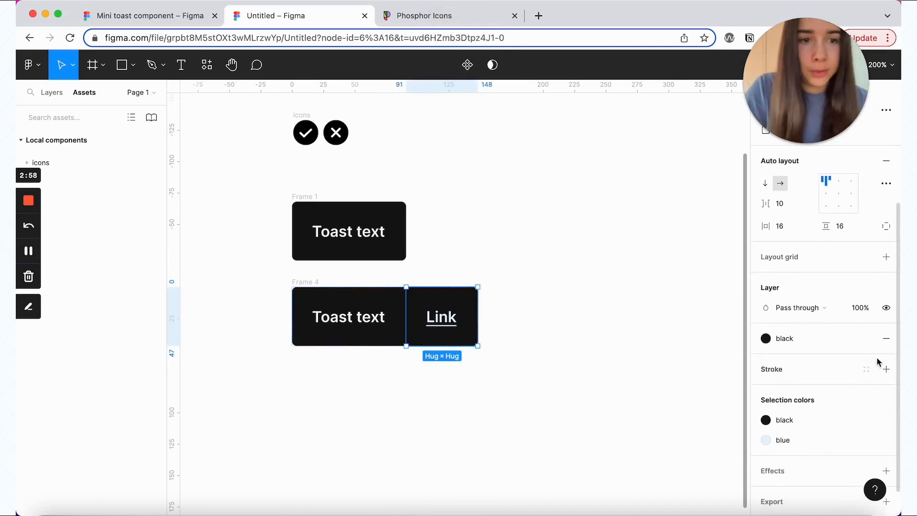
click(886, 369)
scroll(884, 371, down, 3)
click(867, 322)
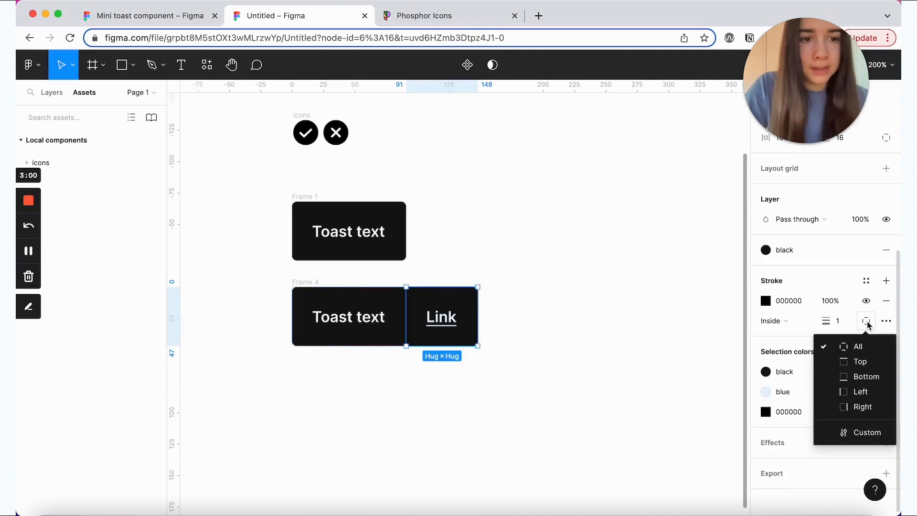
click(864, 393)
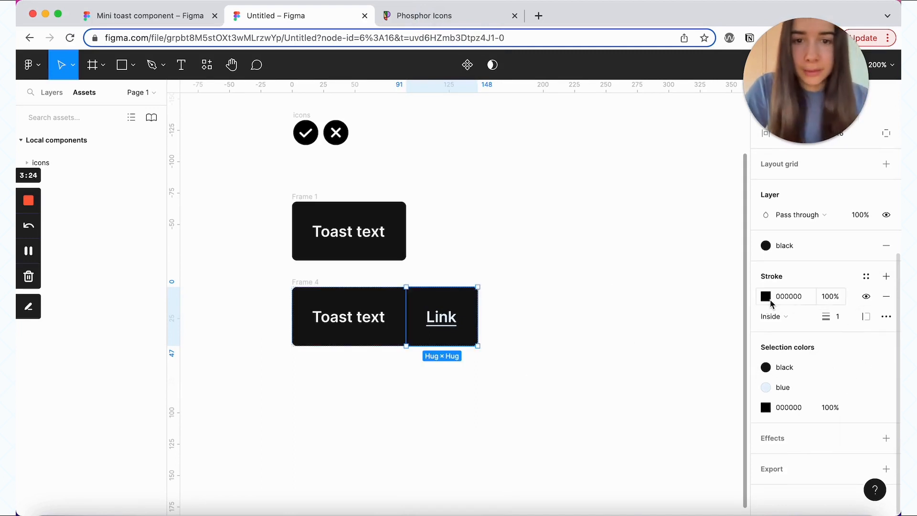
click(773, 303)
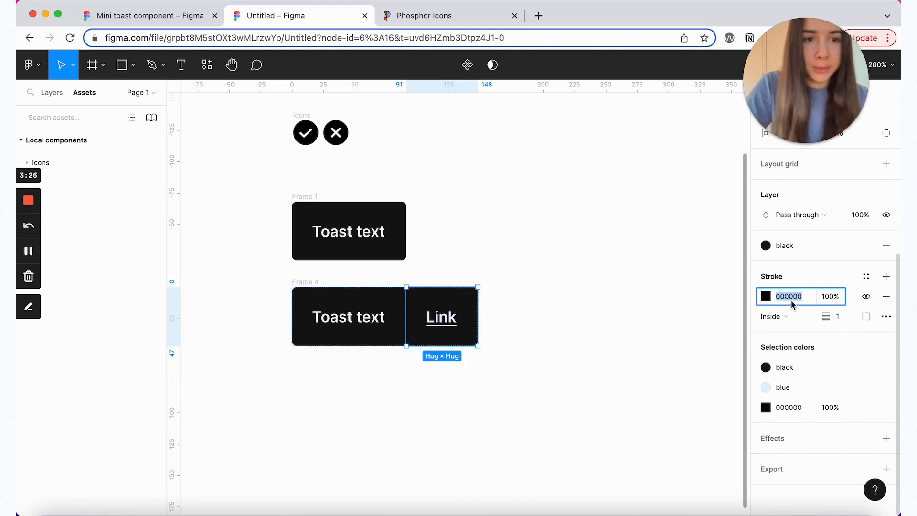
text(595959)
key(Return)
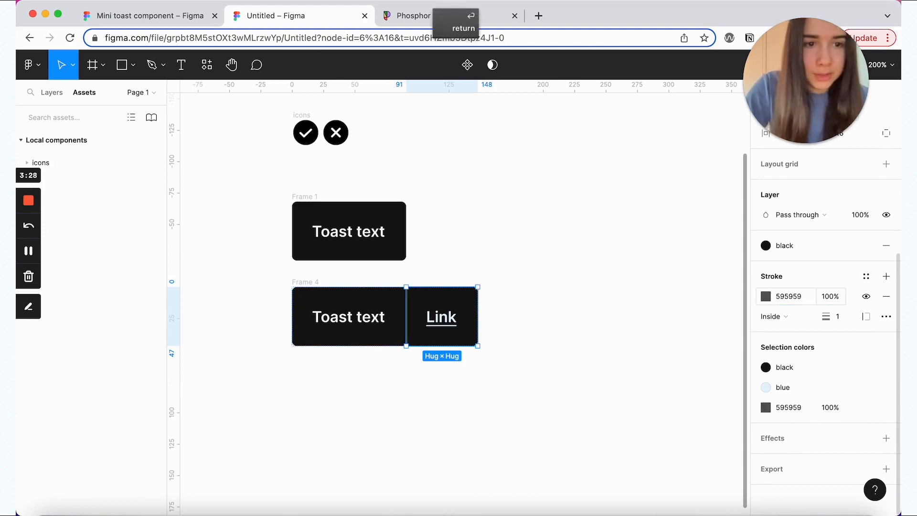
click(573, 285)
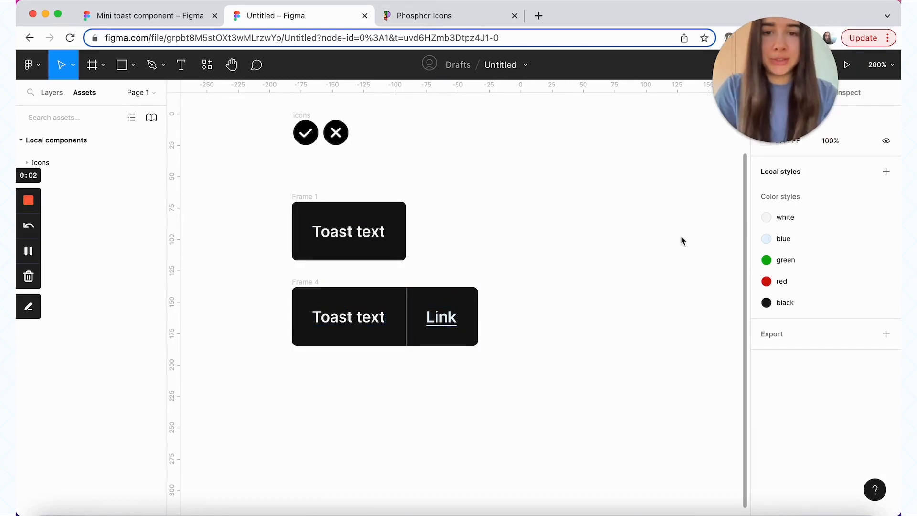
Step: Set the font size of all three toast text layers to 14
double_click(458, 317)
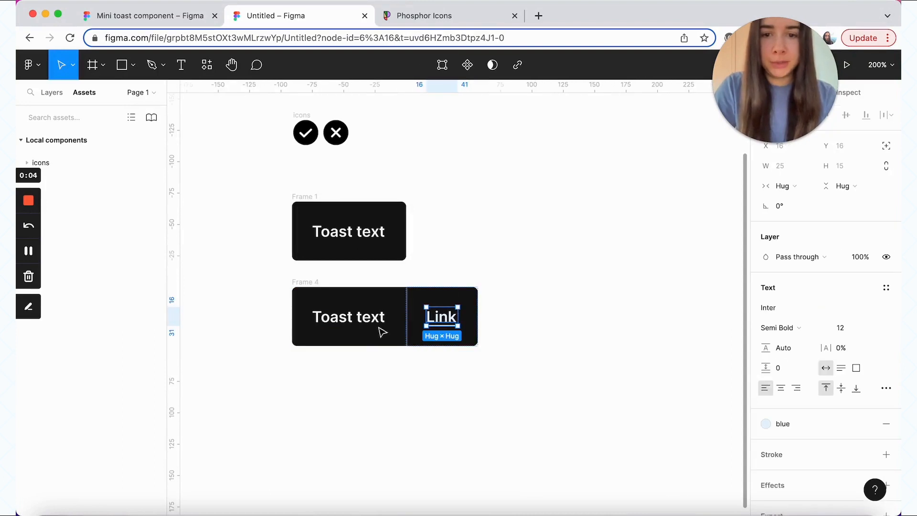
shift+click(354, 329)
shift+click(350, 234)
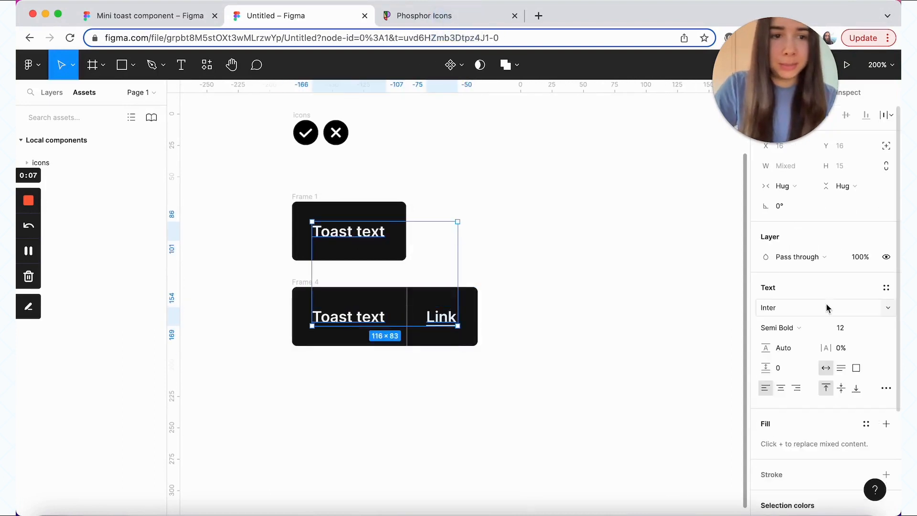
click(853, 334)
text(14)
key(Return)
click(622, 309)
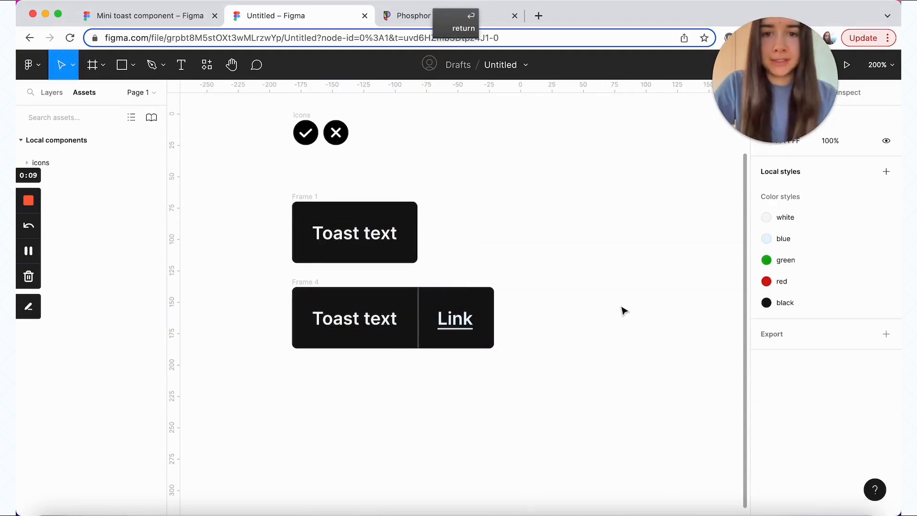
Step: Rename both toast frames to 'toast'
click(296, 196)
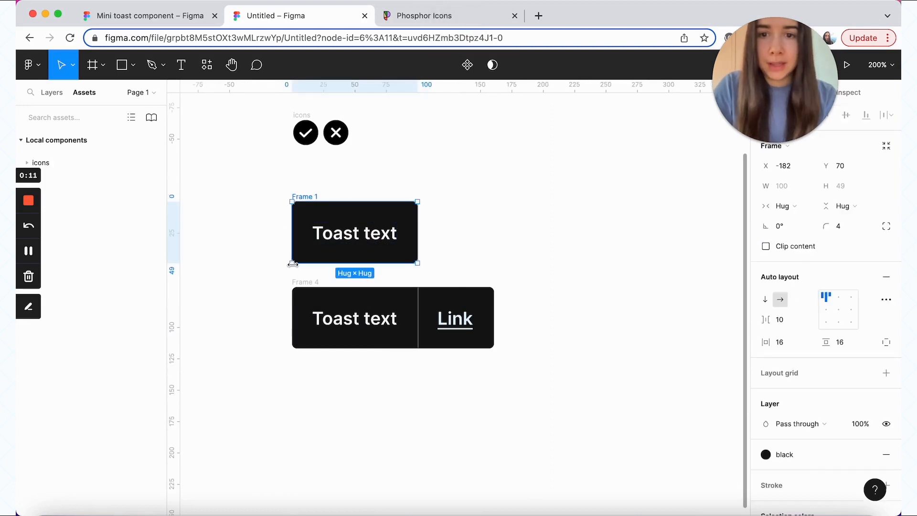
shift+click(302, 283)
key(super+r)
text(toast)
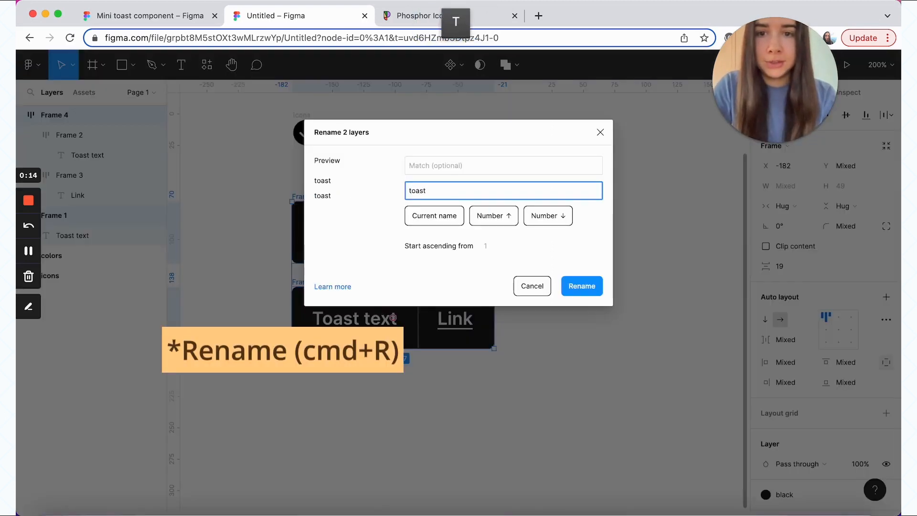
key(Return)
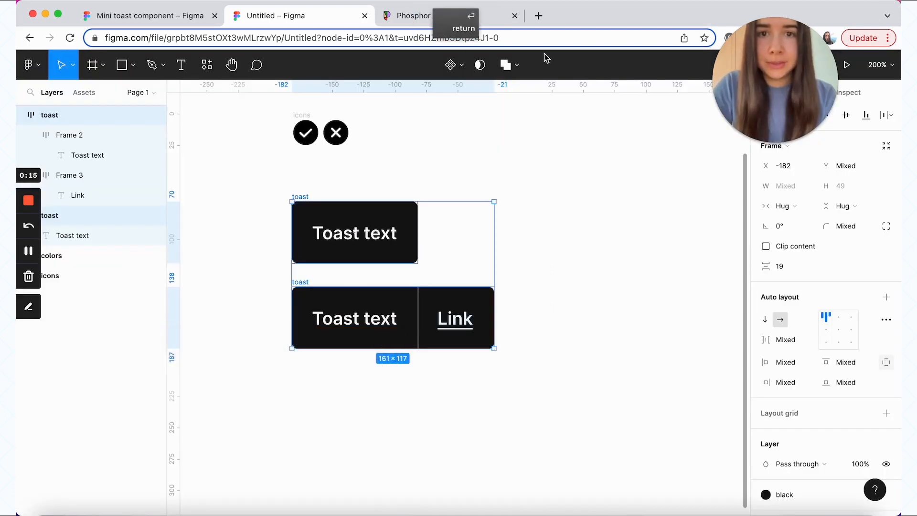
click(462, 66)
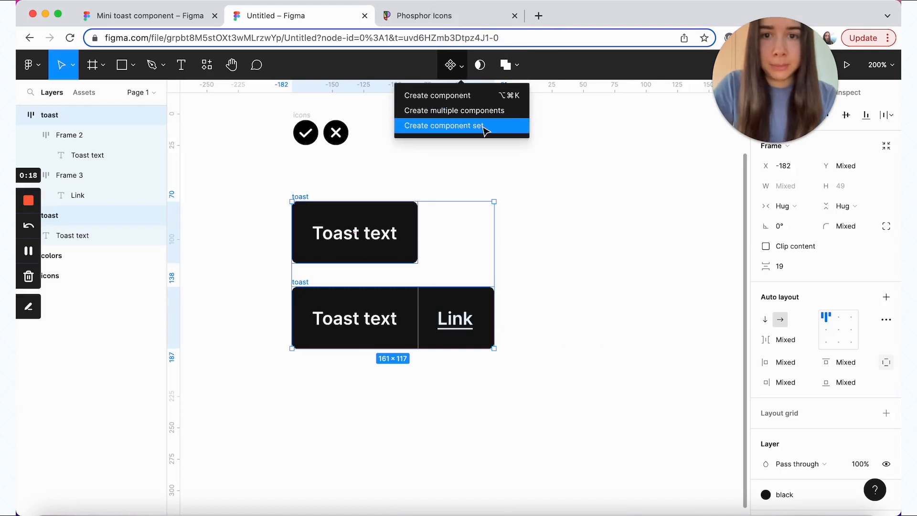
Step: Combine both toasts into a component set and add auto layout to it
click(483, 128)
drag(277, 172, 304, 190)
scroll(781, 287, down, 3)
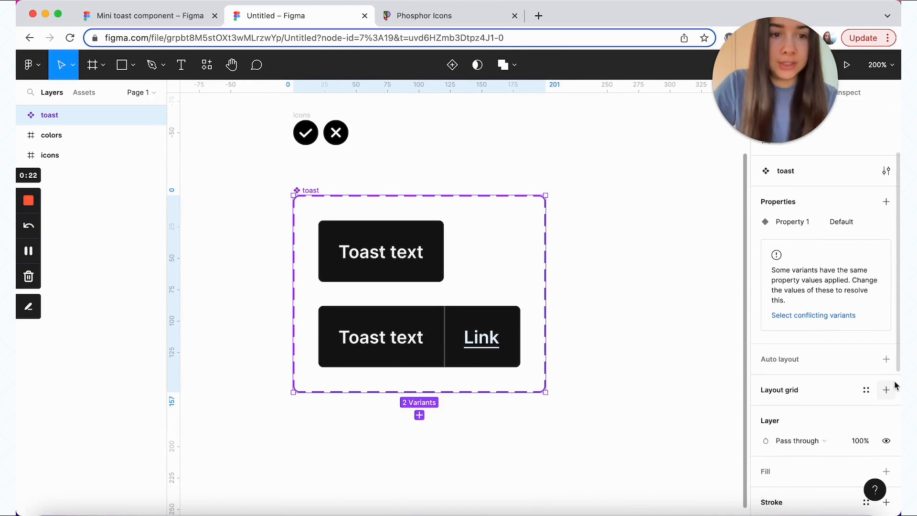
click(886, 359)
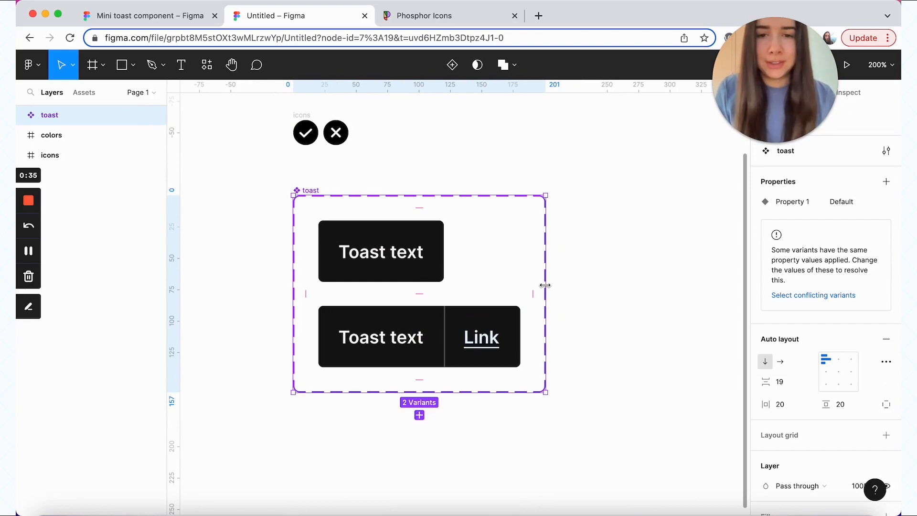
Step: Rename the variant property to State and set both variants' value to neutral
text(State)
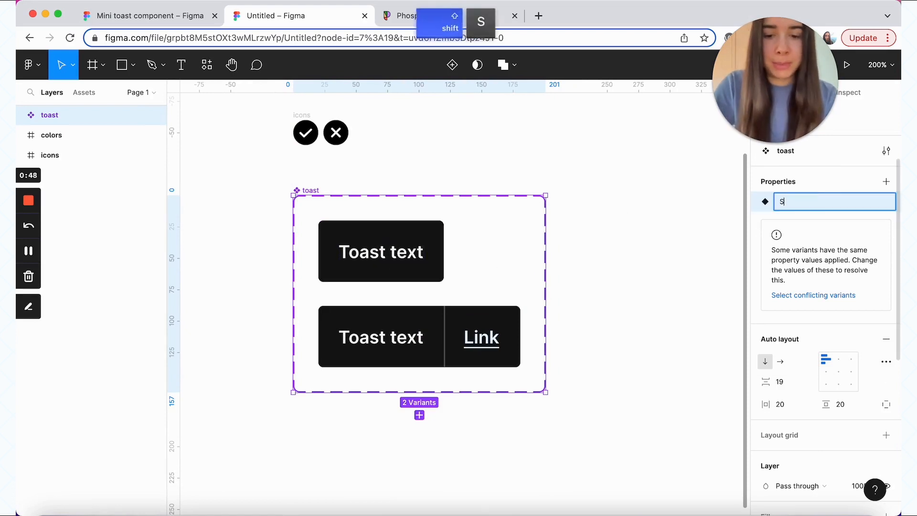
click(827, 186)
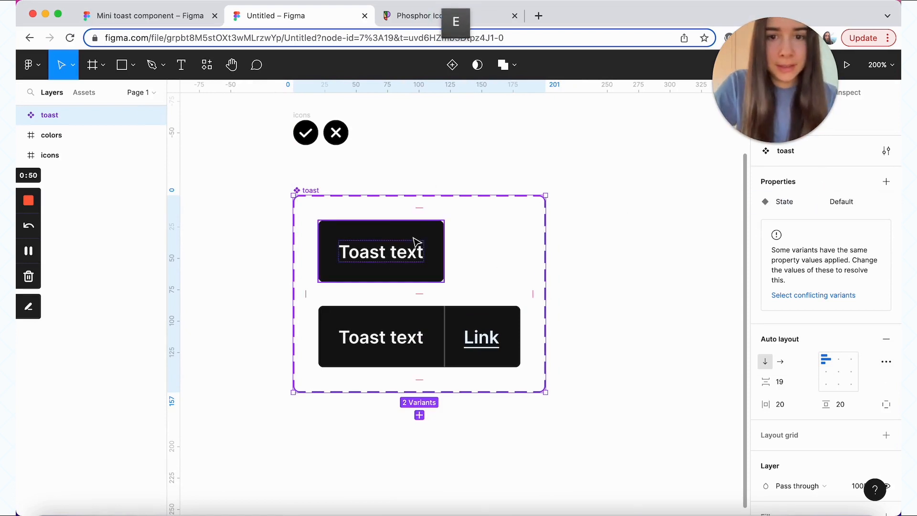
click(439, 276)
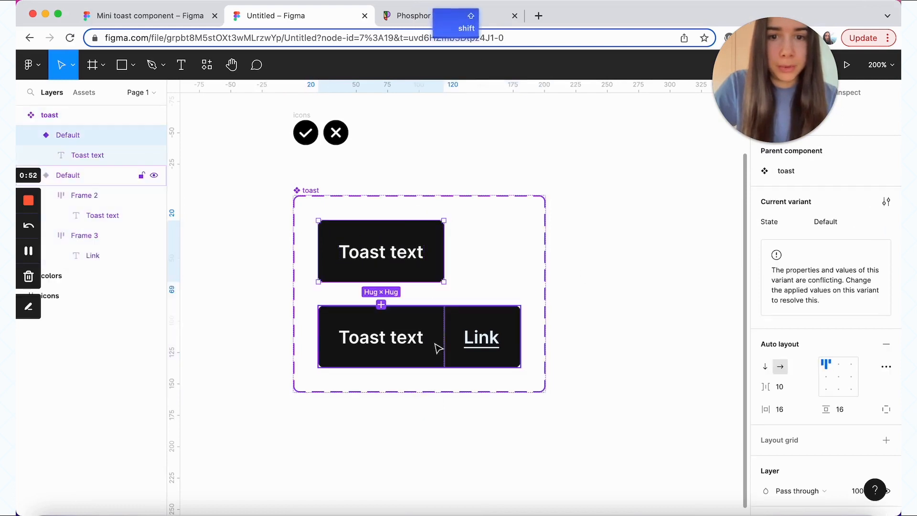
shift+click(437, 348)
click(840, 221)
text(neutral)
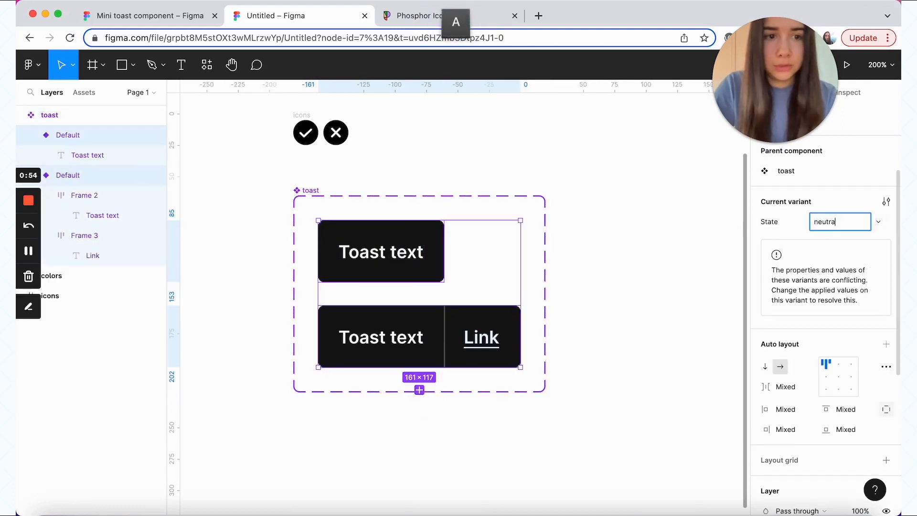
click(834, 200)
click(313, 197)
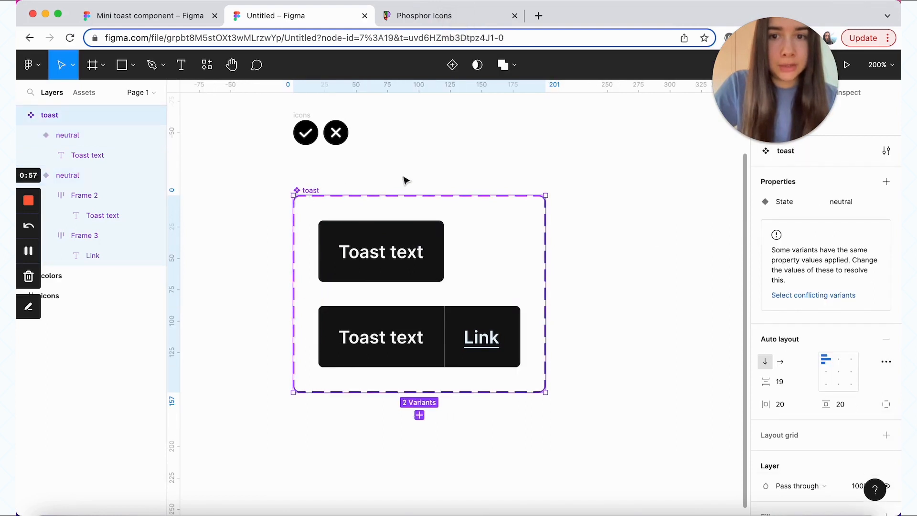
click(884, 184)
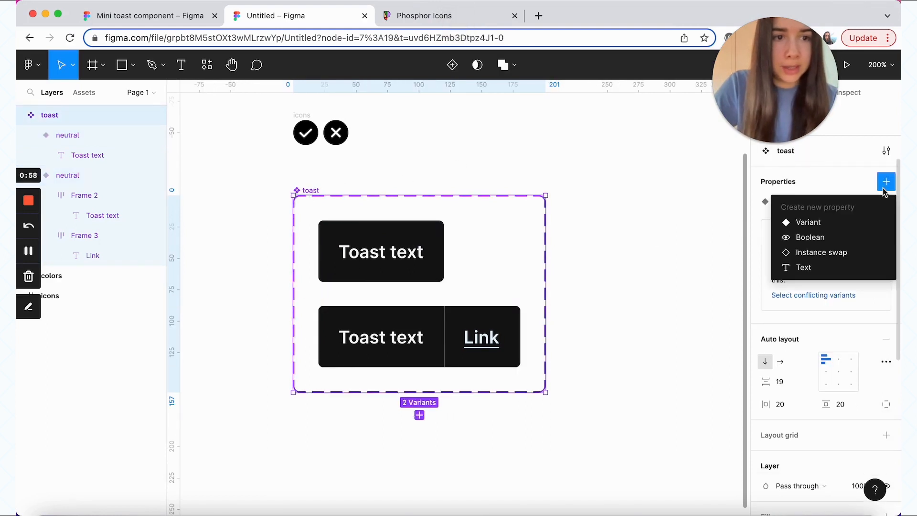
Step: Add a new variant property named Link to the toast component set
click(834, 222)
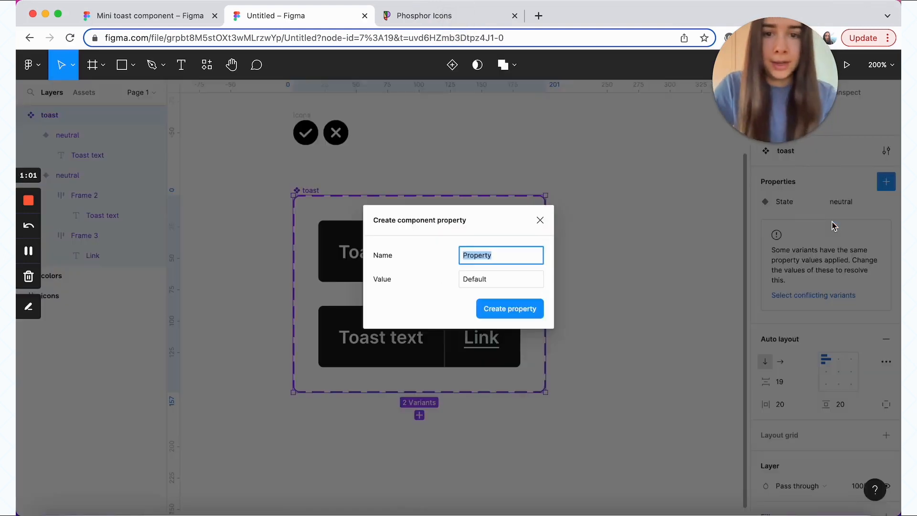
text(Link)
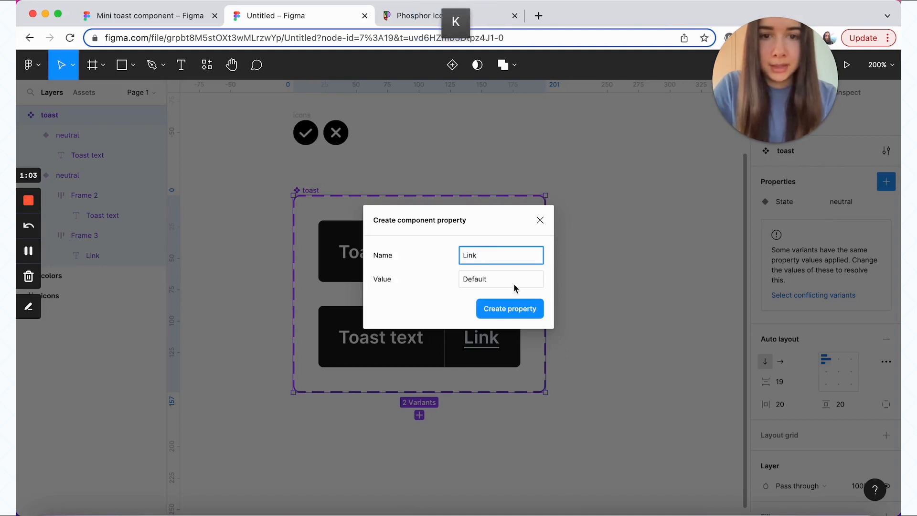
click(530, 309)
Step: Set the plain toast variant's Link to no and the linked variant's Link to yes
click(416, 254)
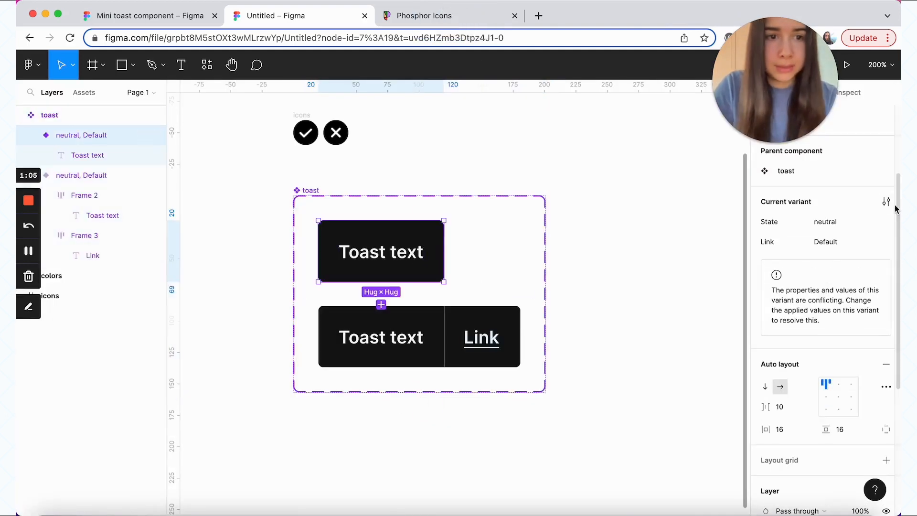
click(827, 242)
text(no)
key(Return)
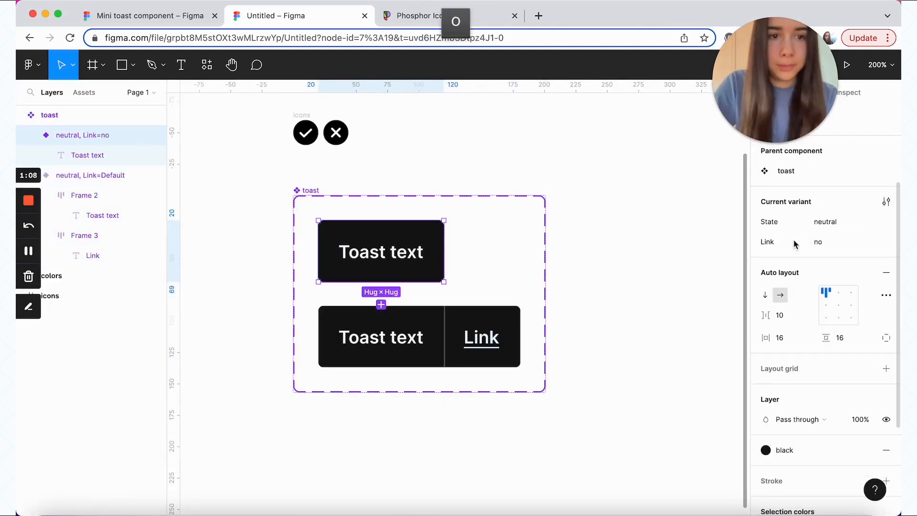
click(417, 351)
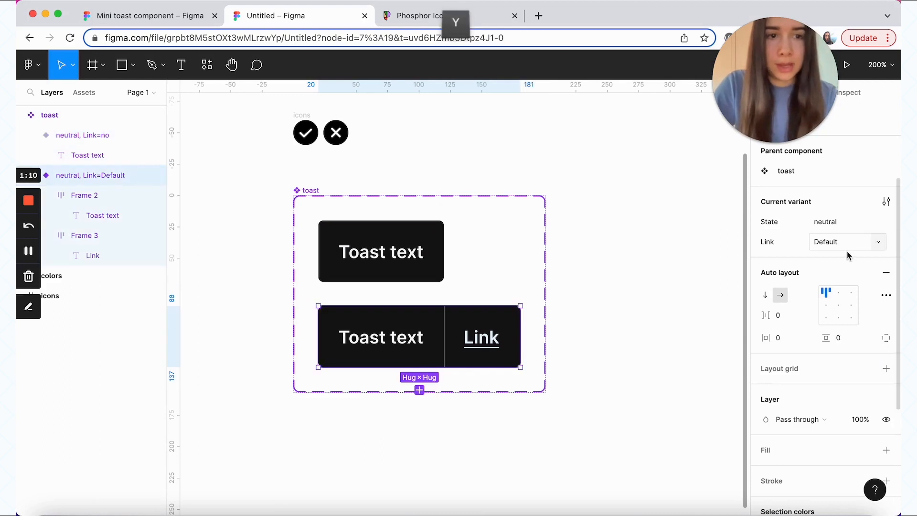
click(838, 242)
text(yes)
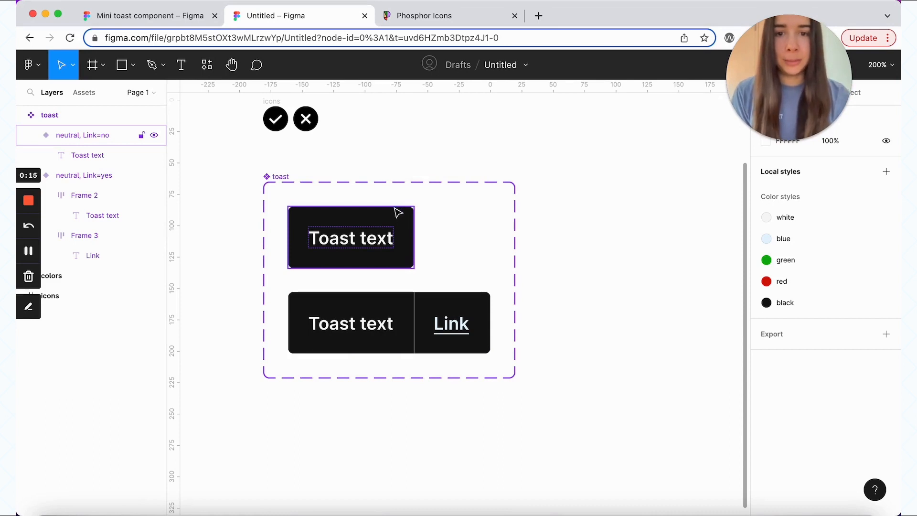
Step: Place a toast instance beside the set and toggle its Link off and on, leaving it on
click(400, 278)
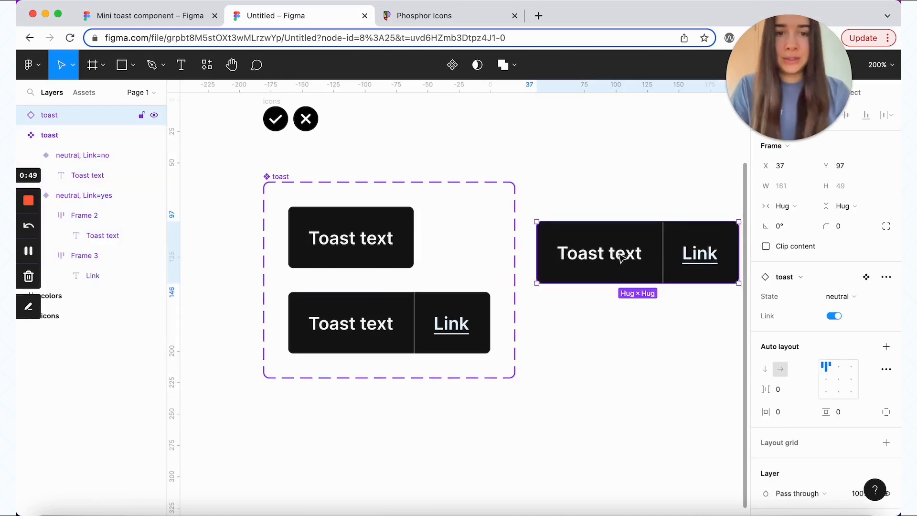
scroll(624, 256, right, 3)
scroll(623, 255, down, 1)
click(832, 319)
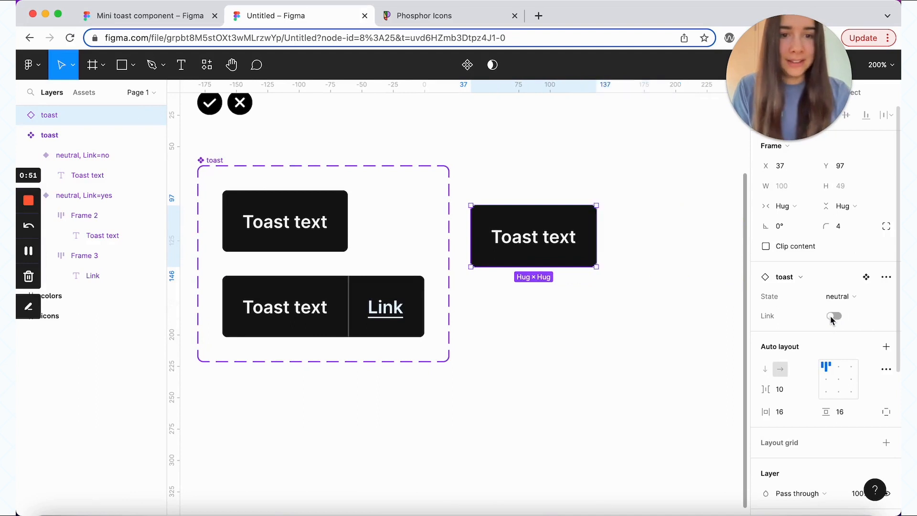
click(831, 319)
click(832, 319)
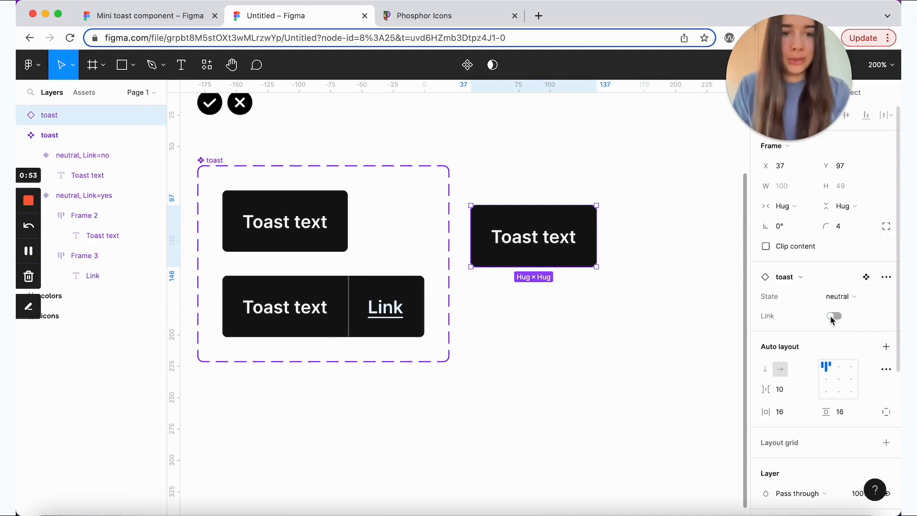
click(832, 319)
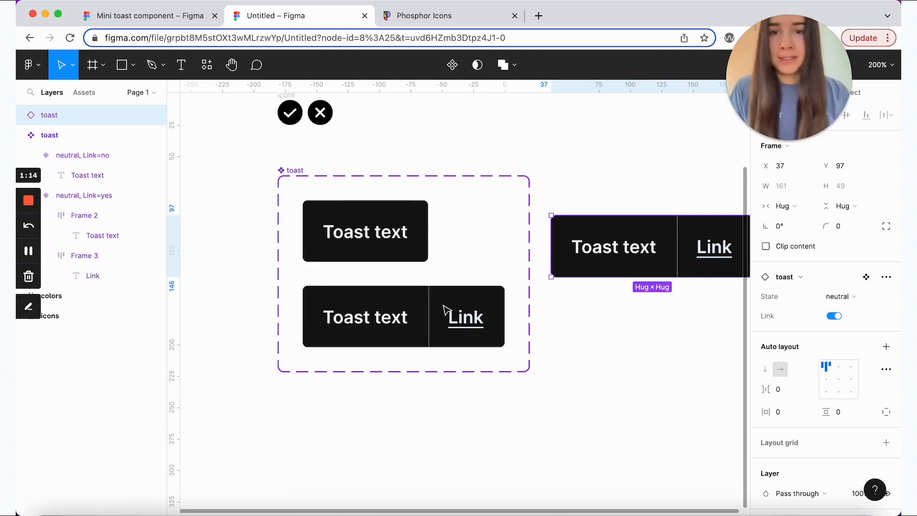
Step: Rename Frame 2 to 'text' and Frame 3 to 'link' in the linked variant's layers
click(95, 218)
double_click(95, 216)
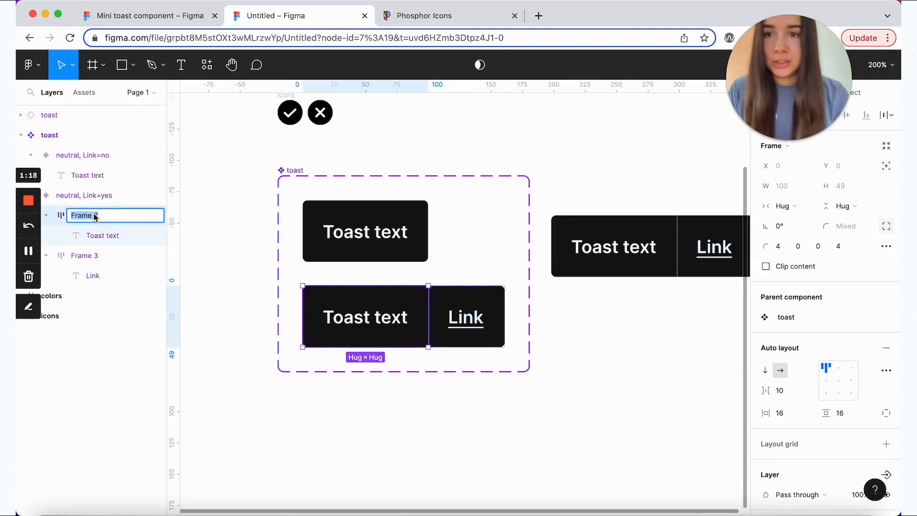
text(text)
double_click(85, 256)
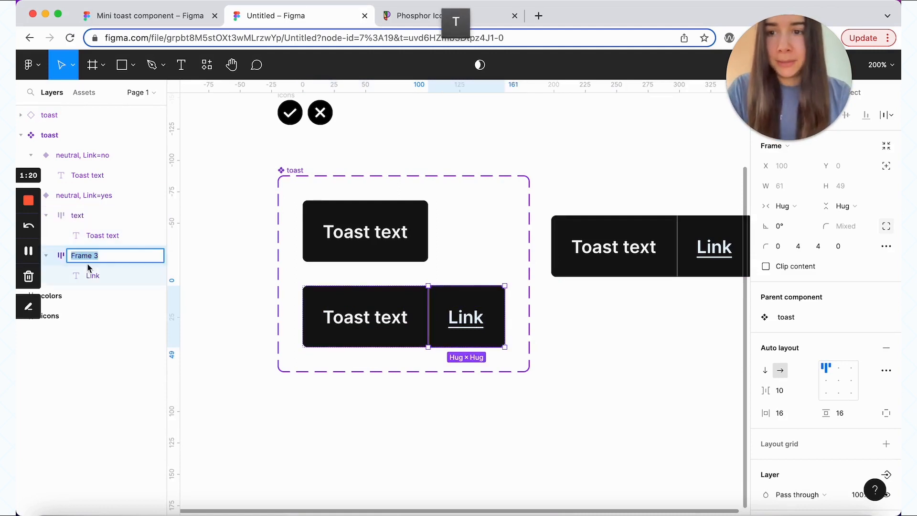
text(link)
click(59, 255)
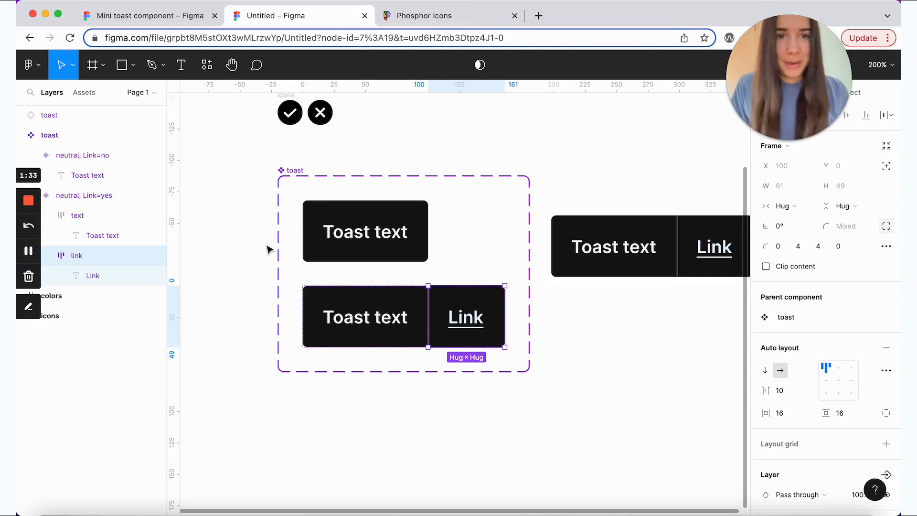
Step: Delete the leftover toast copy and duplicate both neutral variants inside the set
click(644, 245)
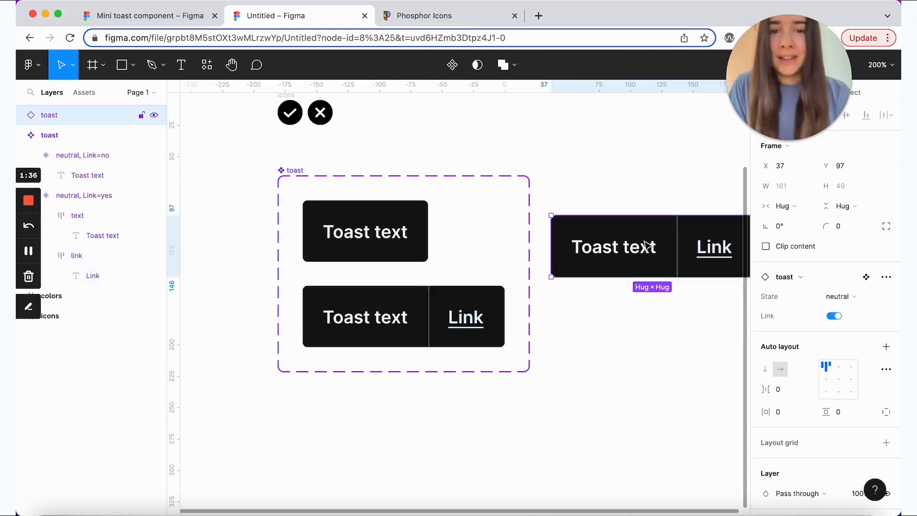
key(BackSpace)
click(312, 208)
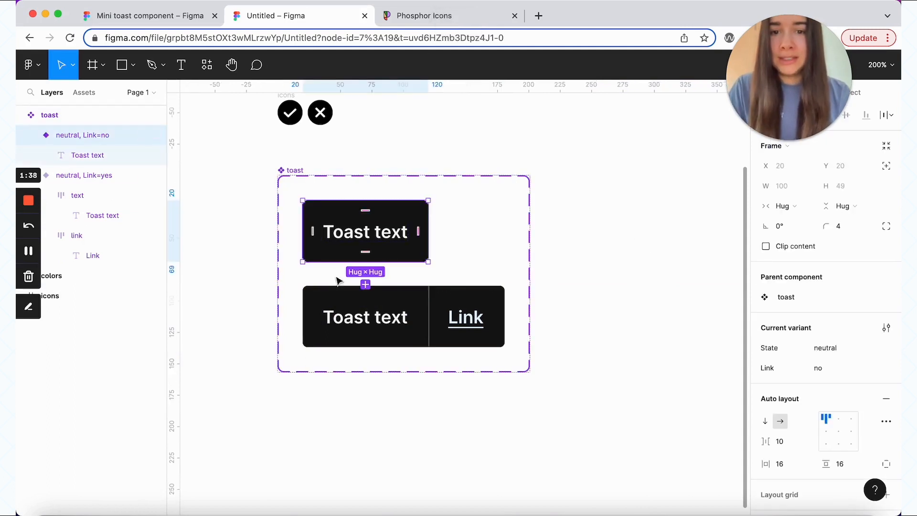
super+click(365, 314)
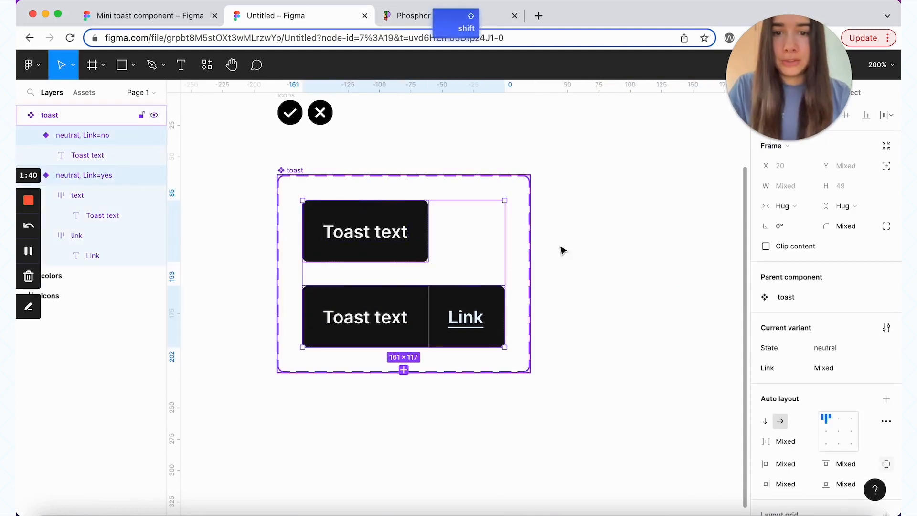
key(super+v)
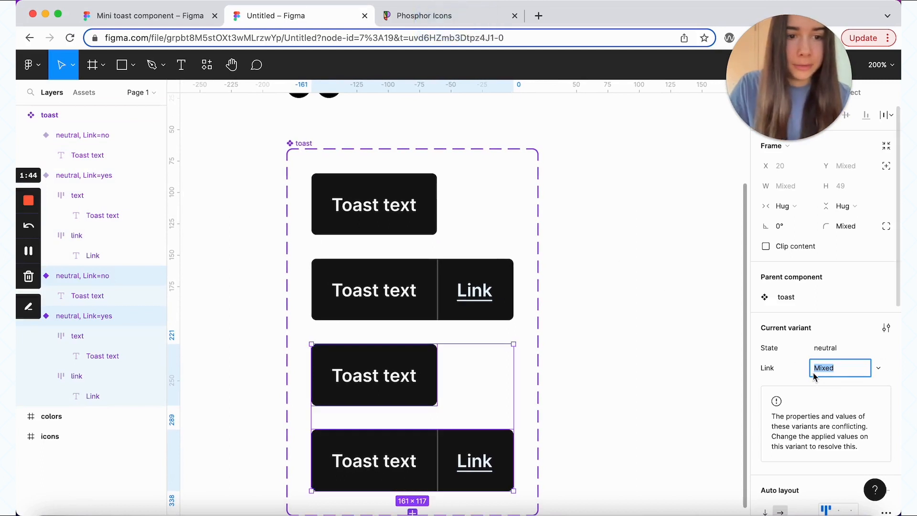
Step: Change the duplicated variants' State to positive
click(832, 354)
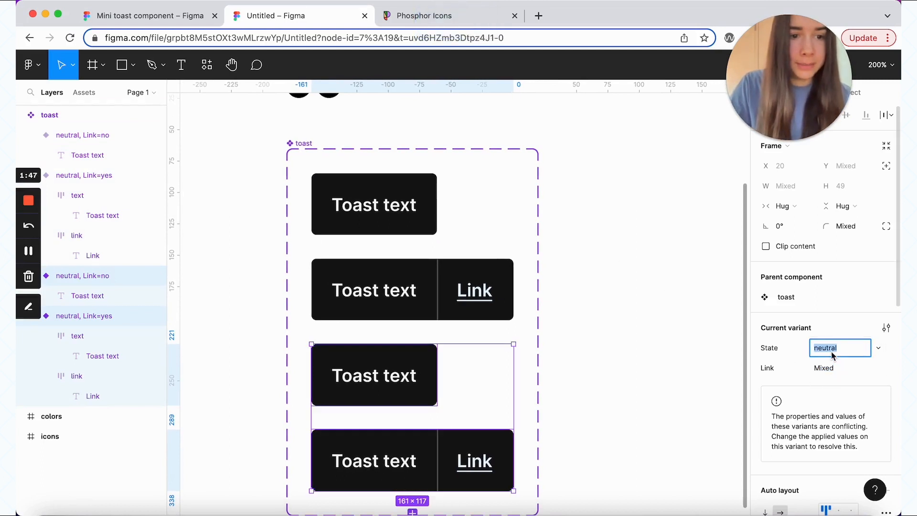
text(positive)
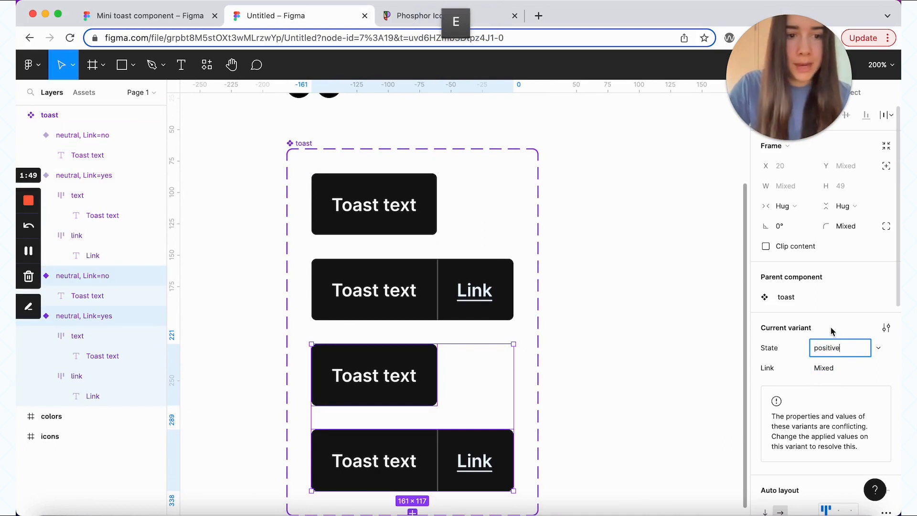
key(Return)
click(620, 256)
scroll(317, 168, up, 3)
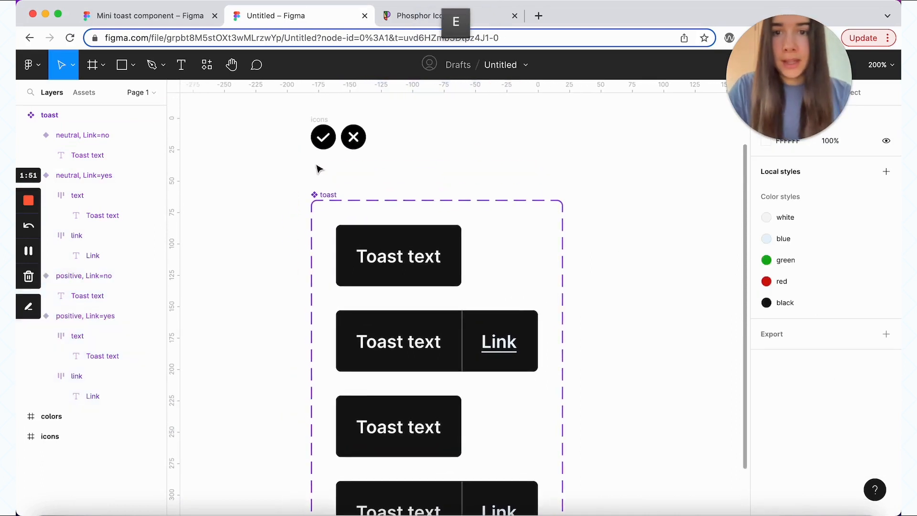
Step: Colour the check-circle icon with the green colour style
click(324, 142)
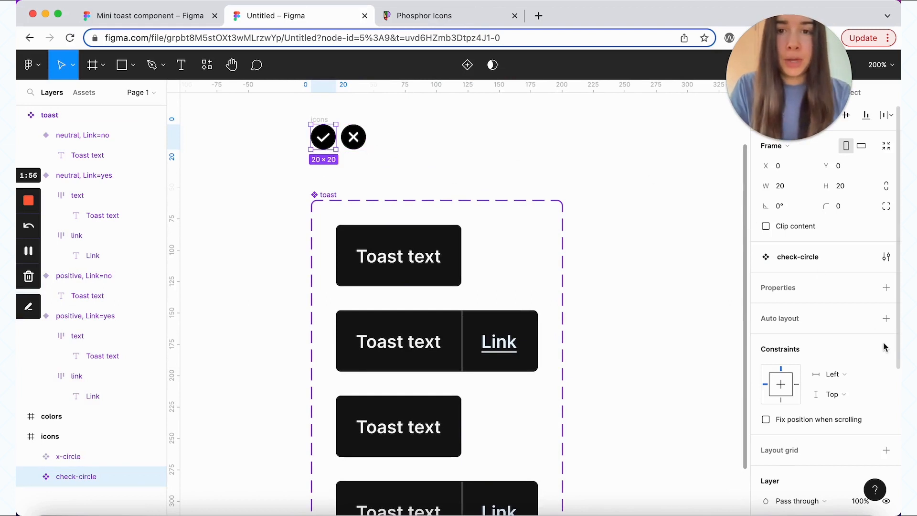
scroll(884, 347, down, 5)
scroll(884, 347, down, 1)
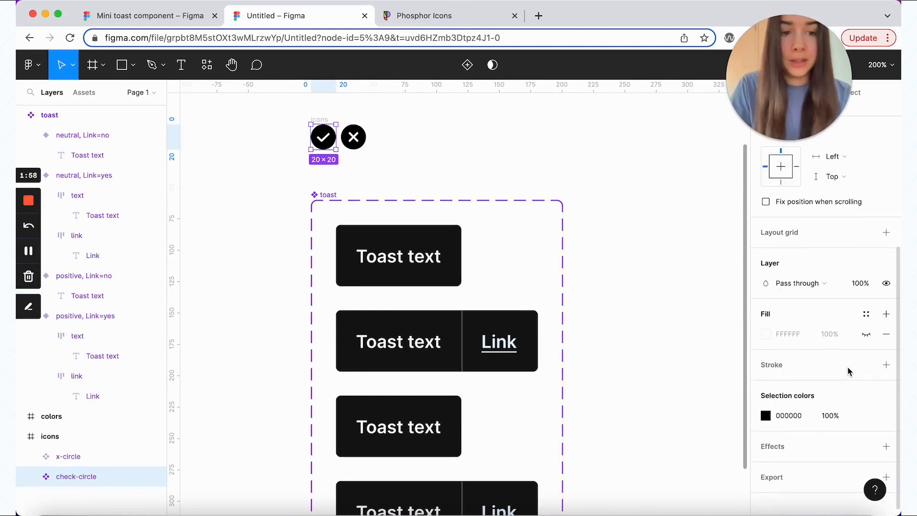
scroll(487, 164, up, 3)
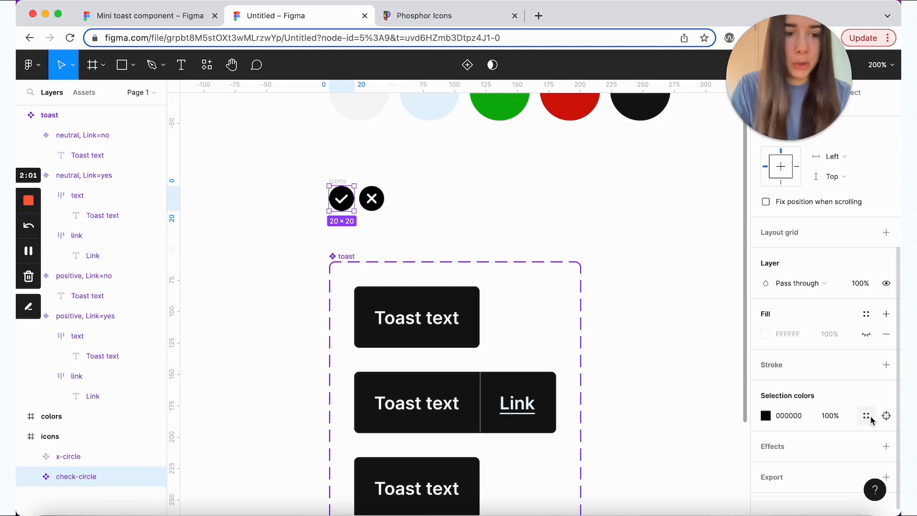
click(866, 415)
click(675, 472)
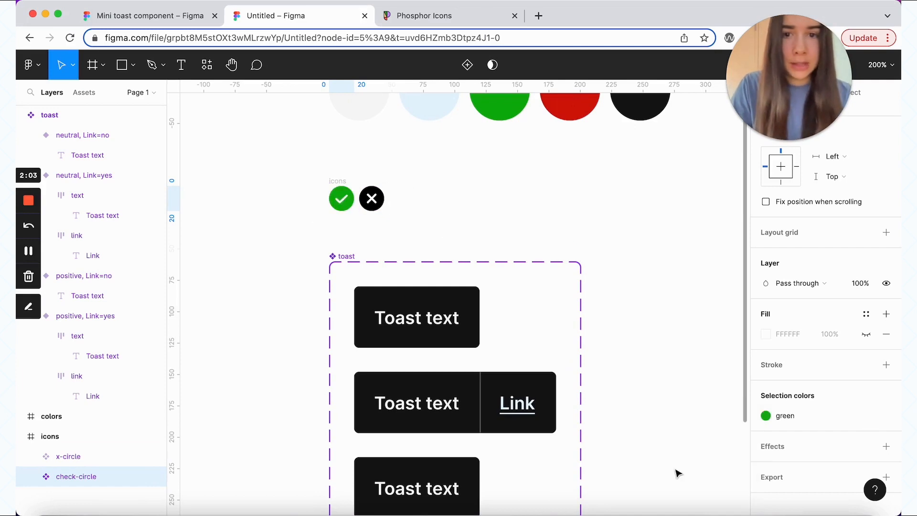
Step: Colour the x-circle icon with the red colour style
click(372, 199)
click(866, 416)
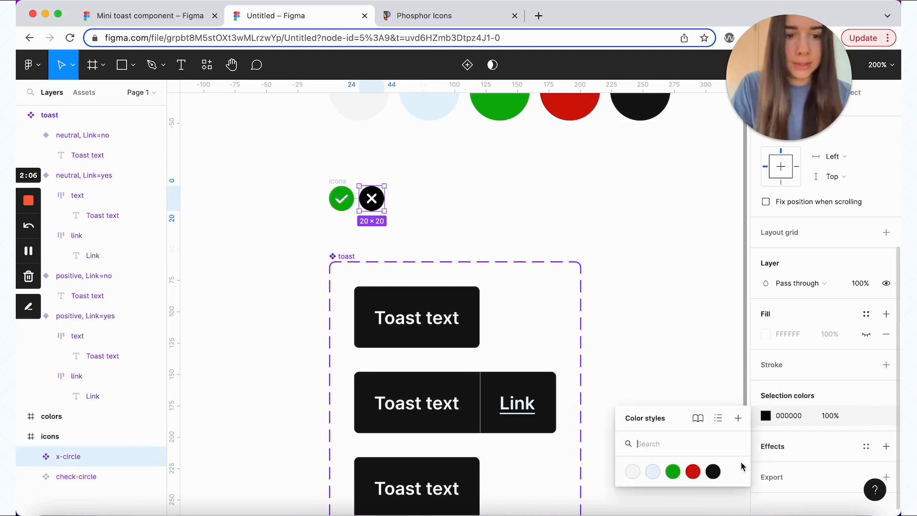
click(692, 472)
click(548, 222)
scroll(548, 222, down, 1)
scroll(548, 222, down, 1)
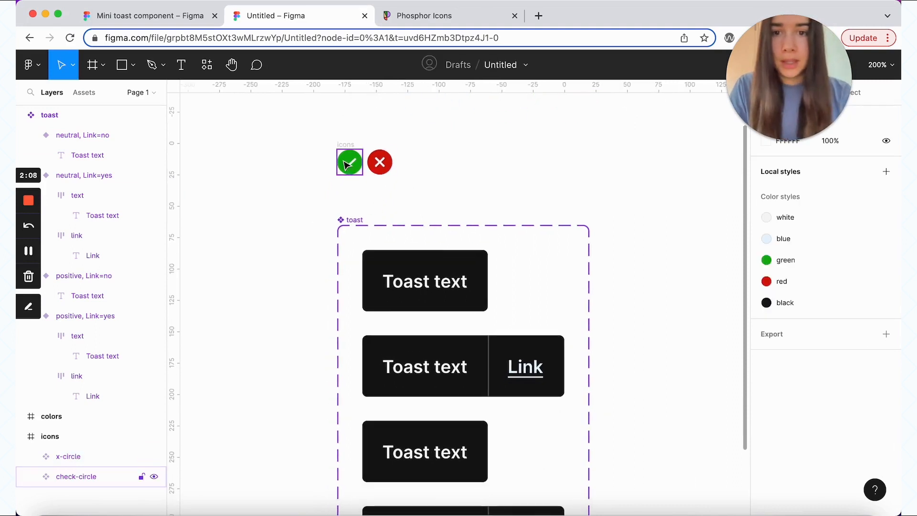
Step: Copy the green check icon and place it before the text in the positive Link=no toast
click(350, 171)
drag(350, 171, 302, 308)
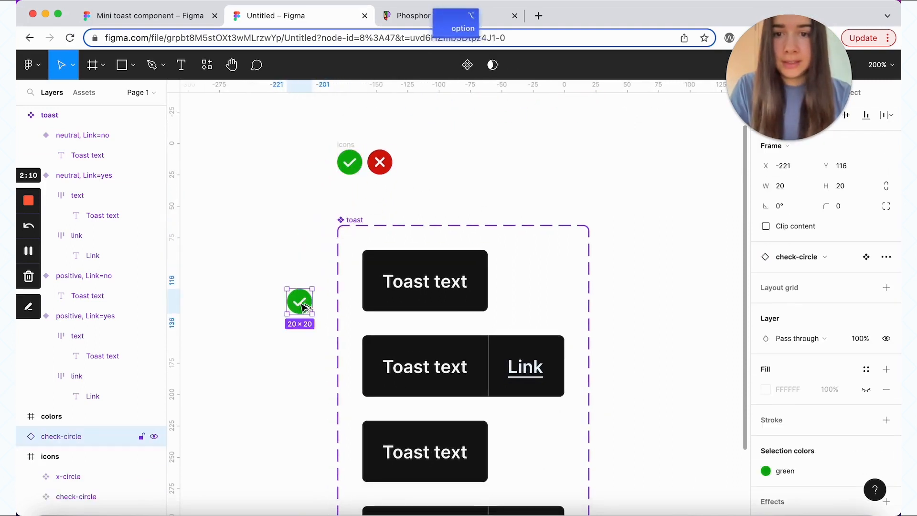
scroll(303, 307, down, 5)
scroll(303, 307, right, 2)
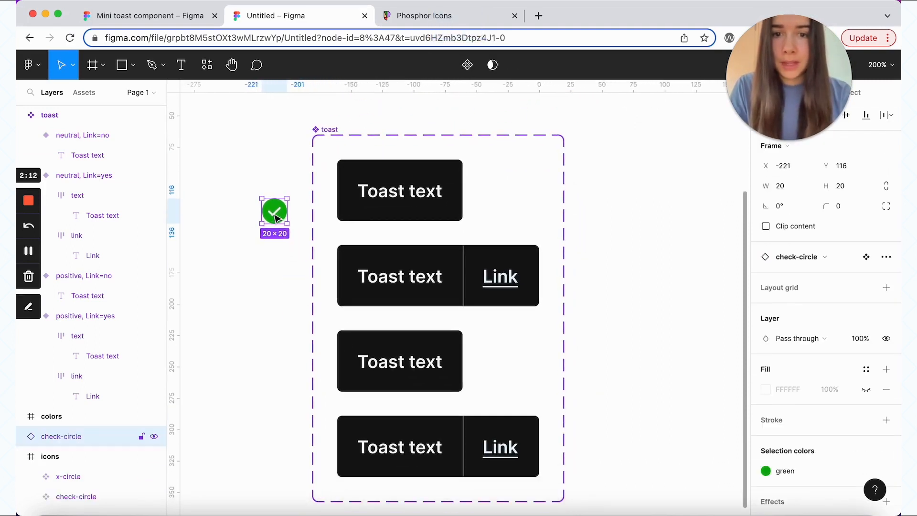
drag(275, 214, 369, 364)
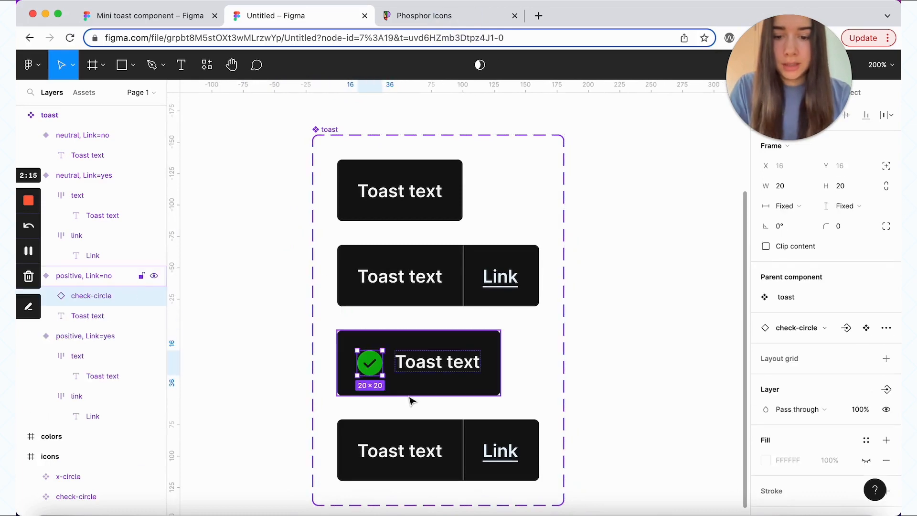
Step: Paste the check icon into the positive Link=yes toast's text frame, before the text
key(super+c)
click(375, 455)
click(375, 454)
key(super+v)
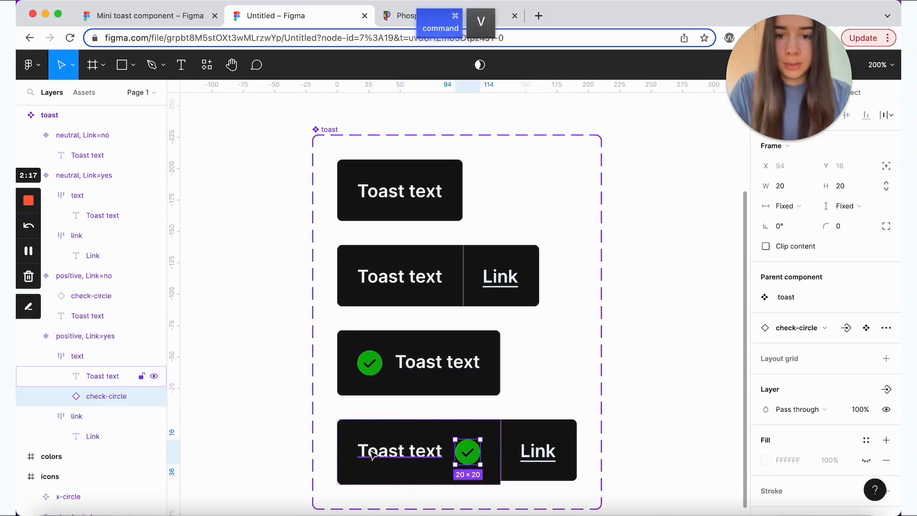
key(Left)
scroll(641, 438, down, 2)
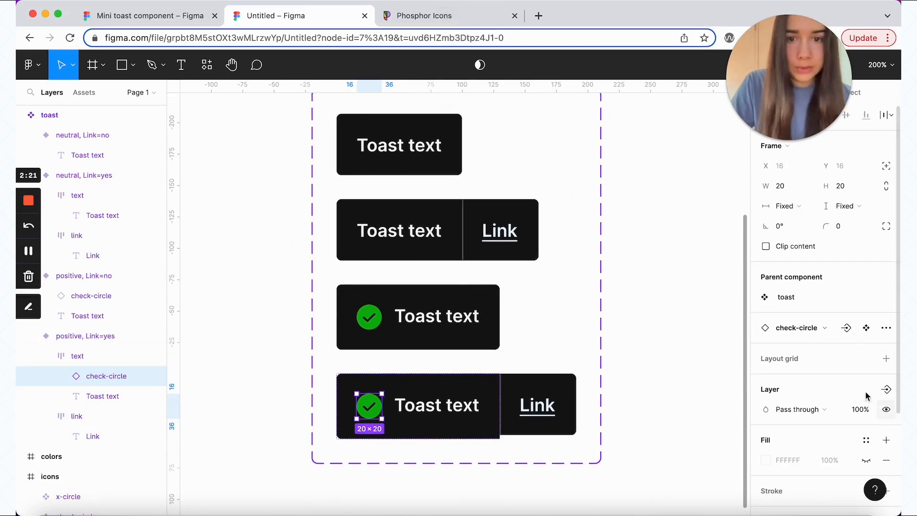
click(388, 321)
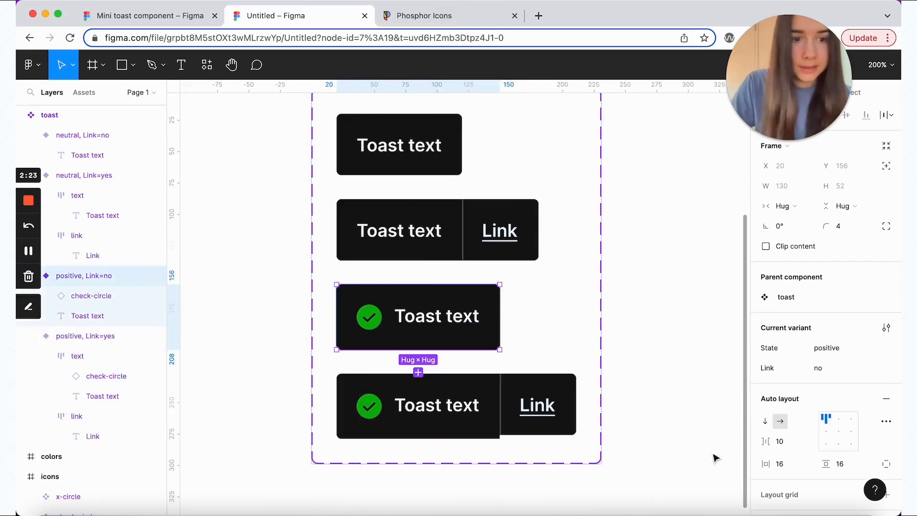
Step: Centre the icon and text vertically in both positive toasts with an 8 px gap
shift+click(430, 407)
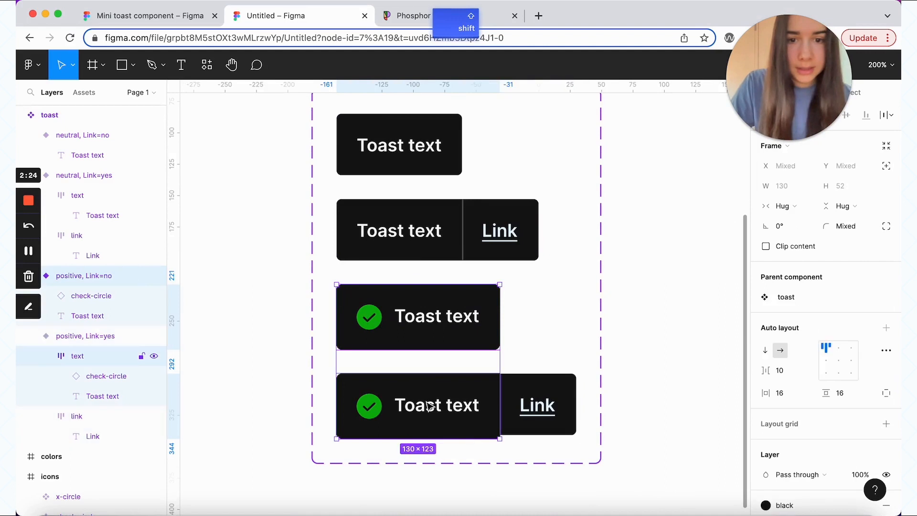
click(825, 361)
click(780, 370)
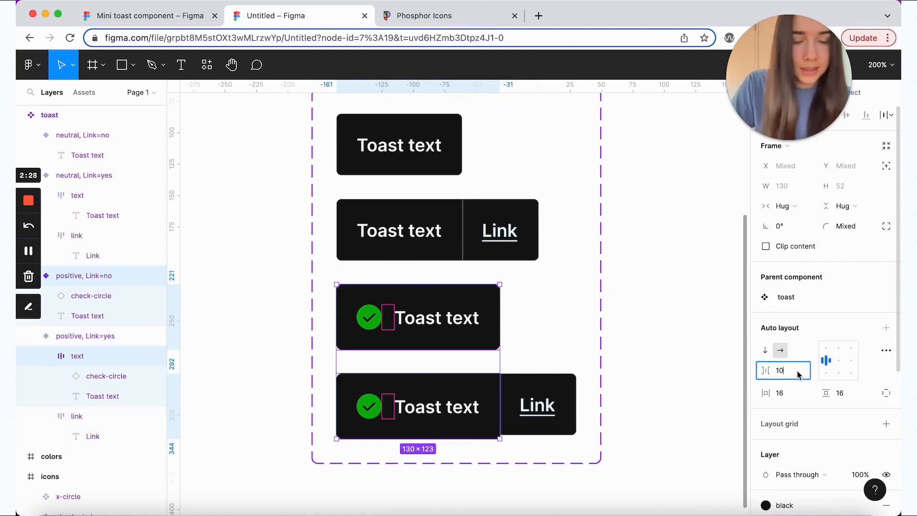
text(8)
key(Return)
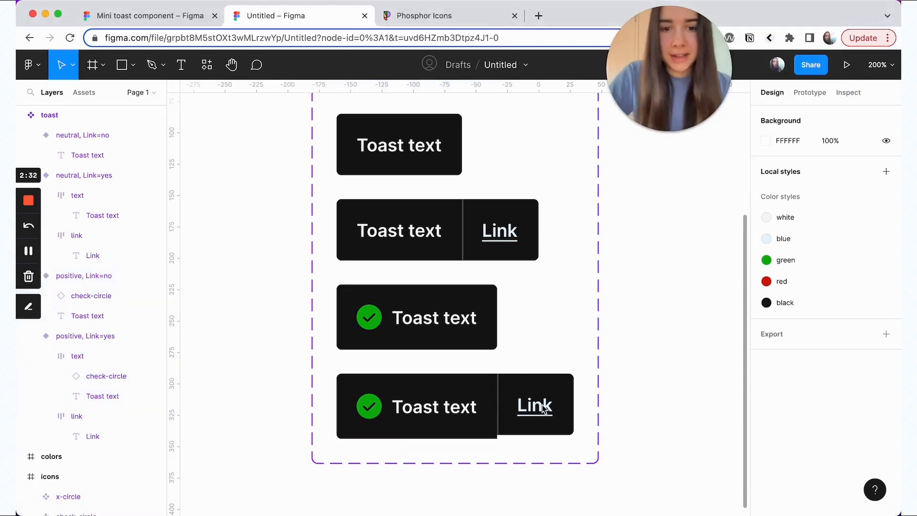
Step: Set the toast Toast text layers to a 140% line height
double_click(545, 408)
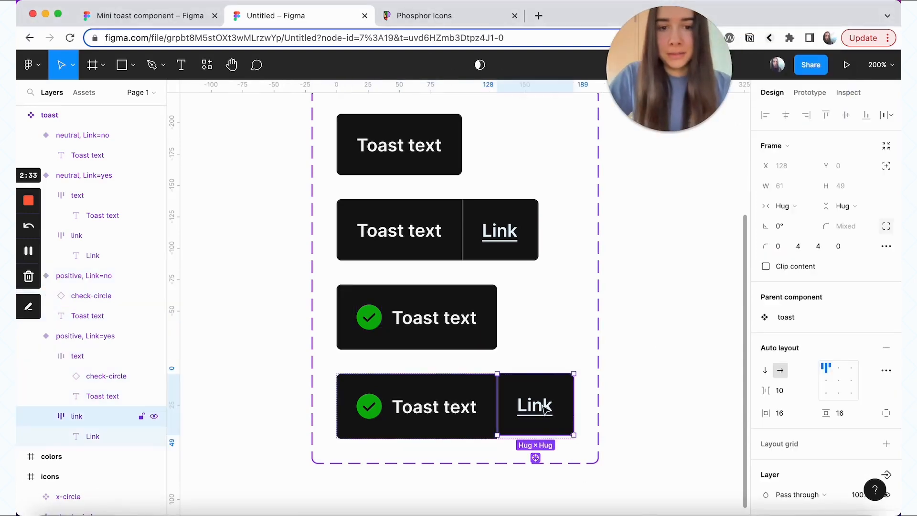
double_click(545, 409)
click(515, 387)
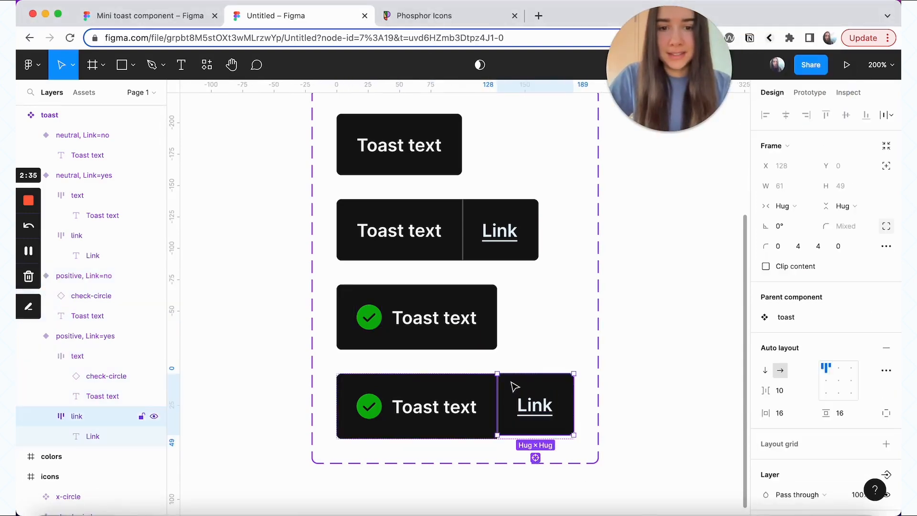
click(435, 403)
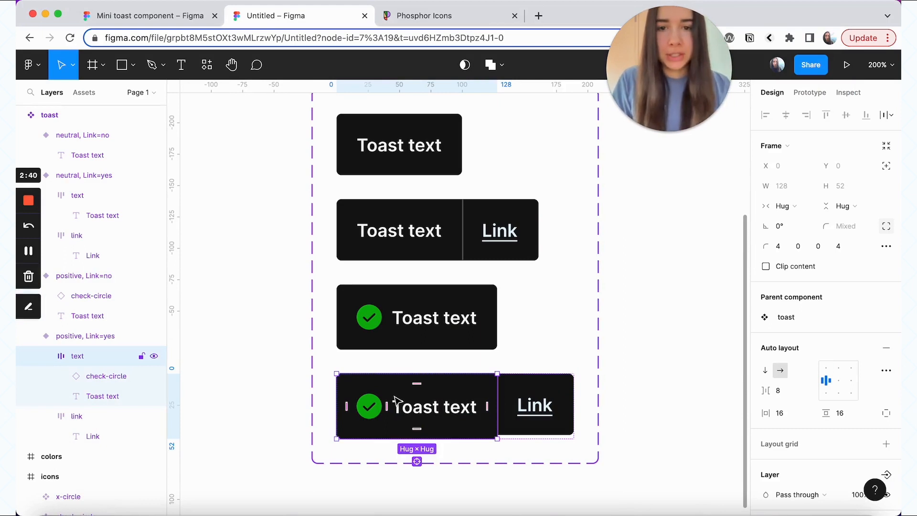
double_click(444, 407)
shift+click(398, 230)
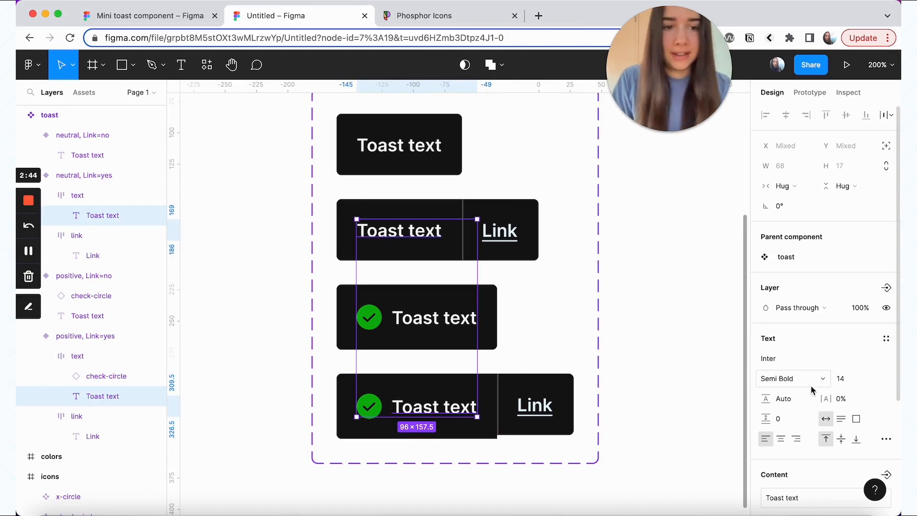
click(786, 397)
text(140%)
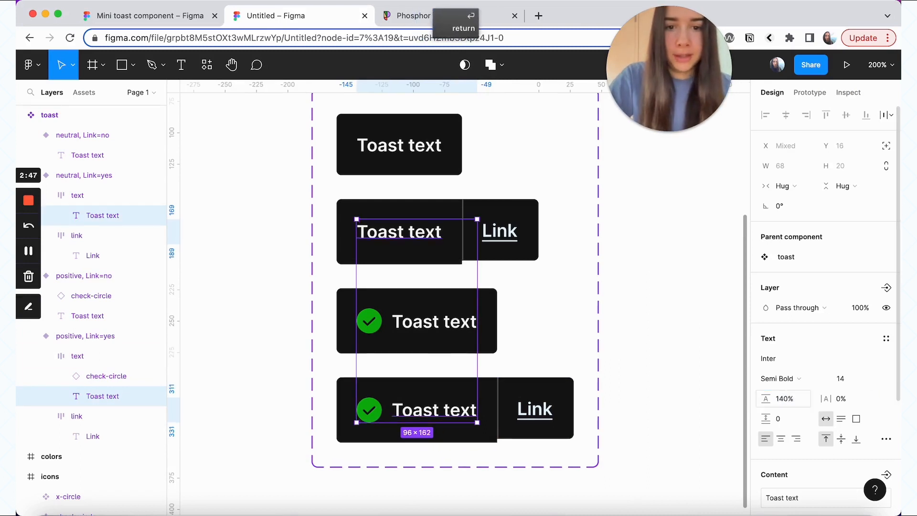
key(Return)
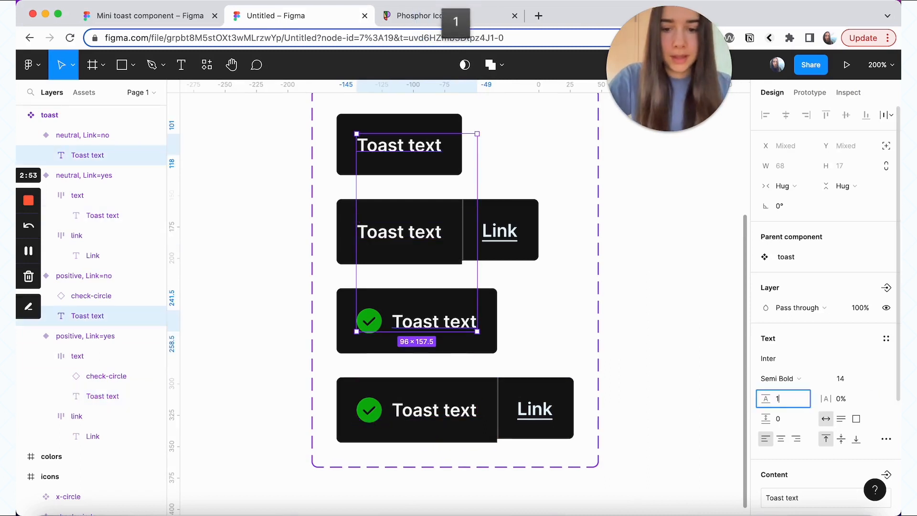
text(140%)
key(Return)
double_click(507, 235)
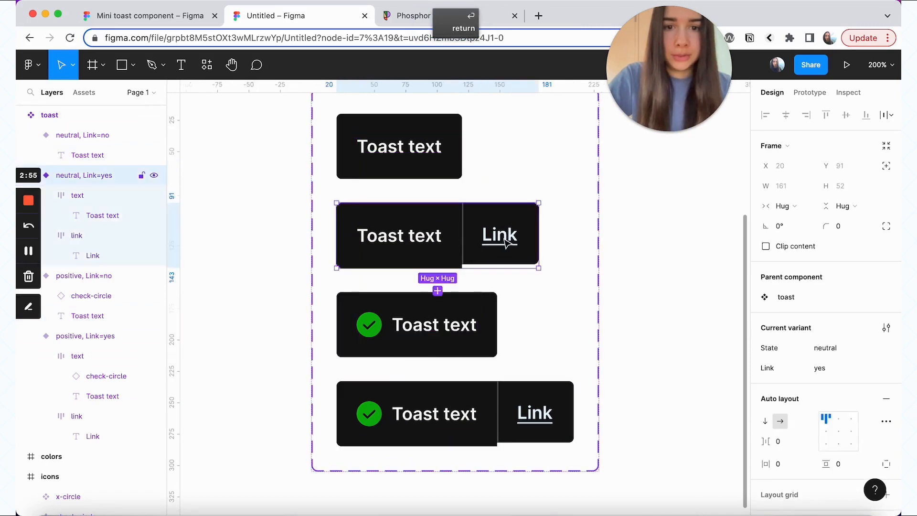
key(super+alt+a)
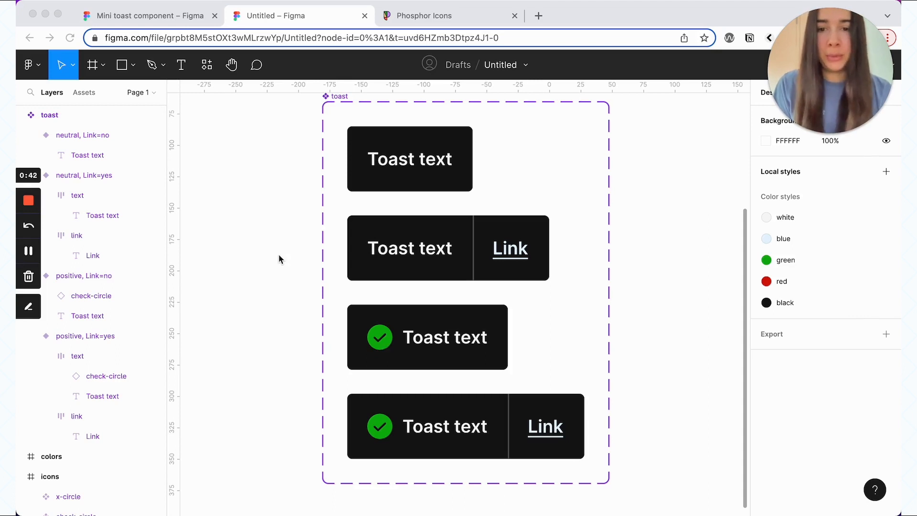
Step: Draw an ellipse and resize it to a 20 px width
key(super+equal)
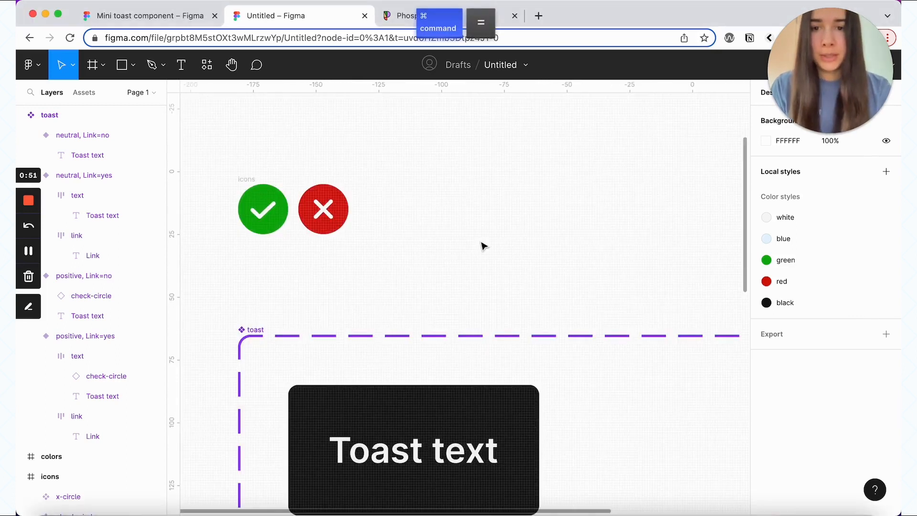
scroll(483, 246, left, 3)
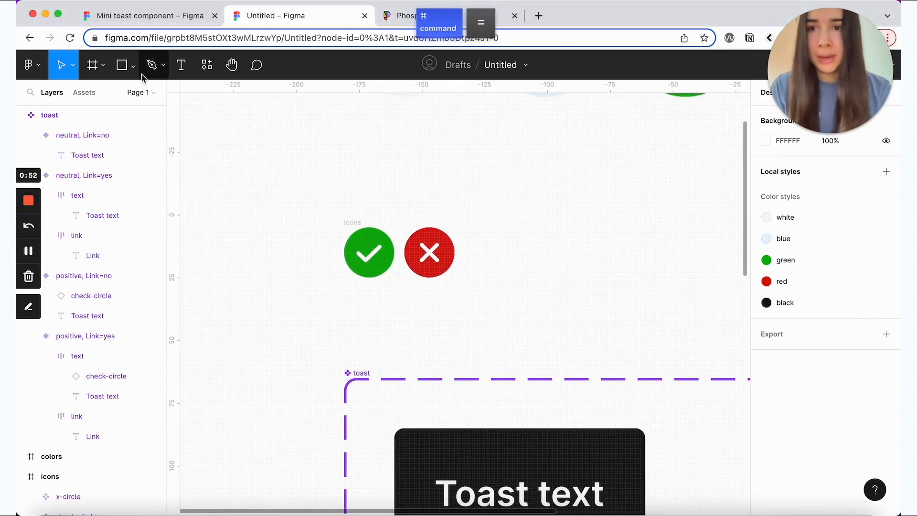
click(127, 68)
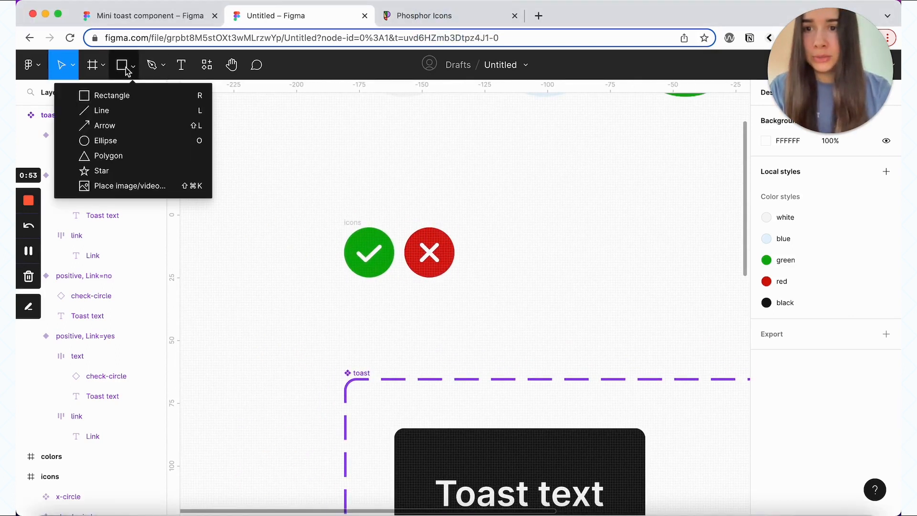
click(128, 141)
click(270, 243)
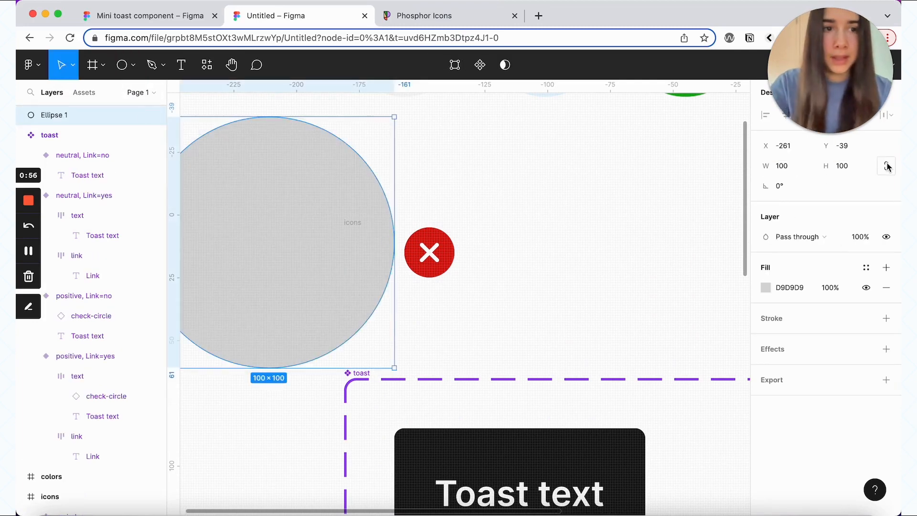
click(782, 166)
text(20)
key(Return)
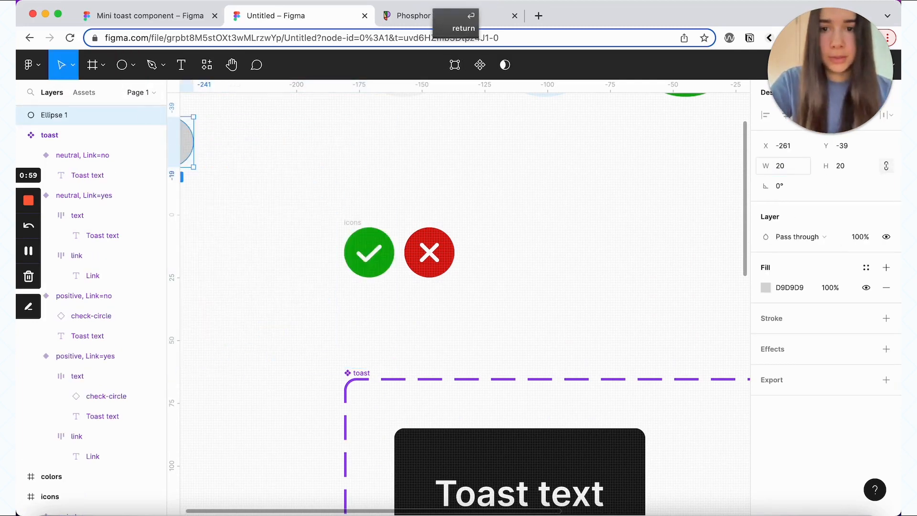
Step: Move the 20×20 circle beside the check icon and fill it with the white style
drag(192, 157, 313, 260)
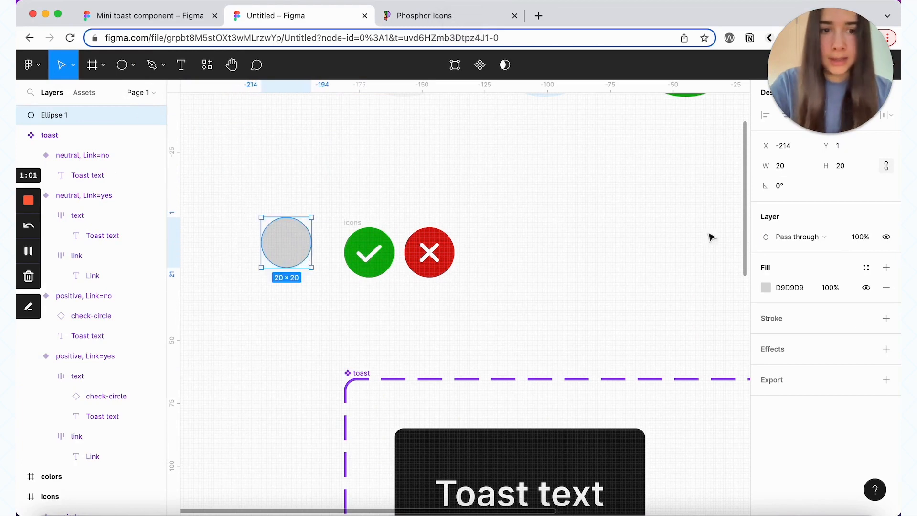
click(866, 268)
click(776, 343)
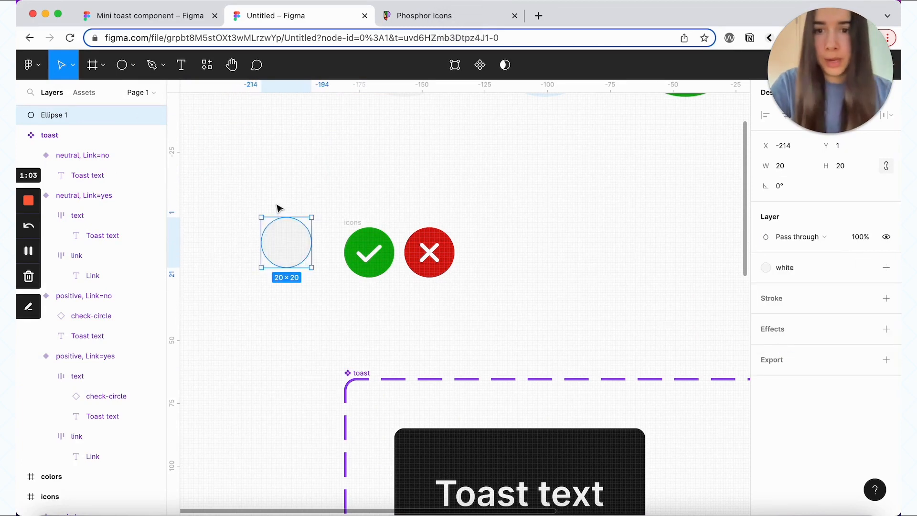
click(21, 135)
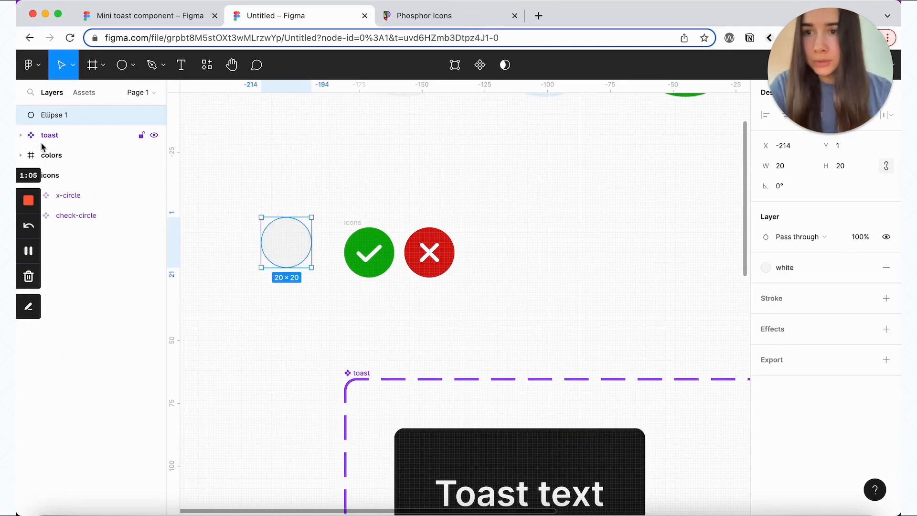
Step: Move the white circle into the check-circle component, under the check mark
drag(80, 116, 95, 217)
drag(302, 242, 382, 252)
click(92, 236)
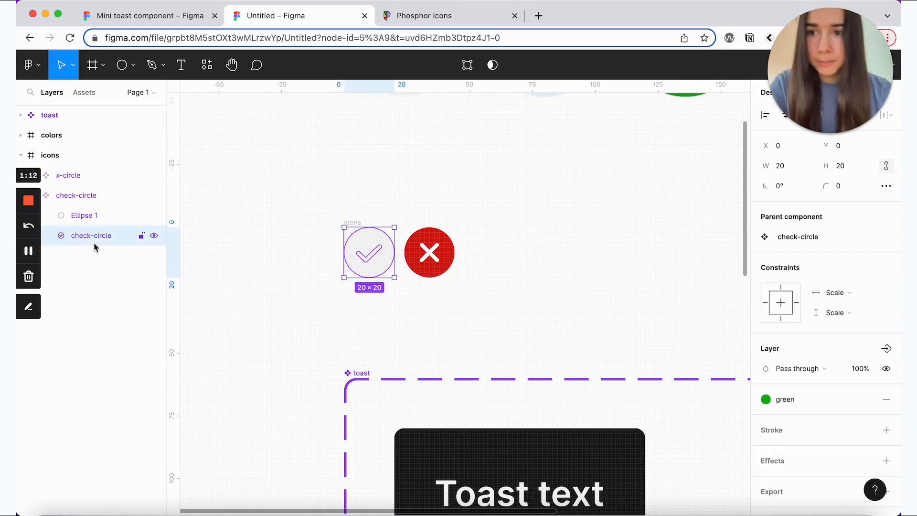
drag(92, 244, 93, 215)
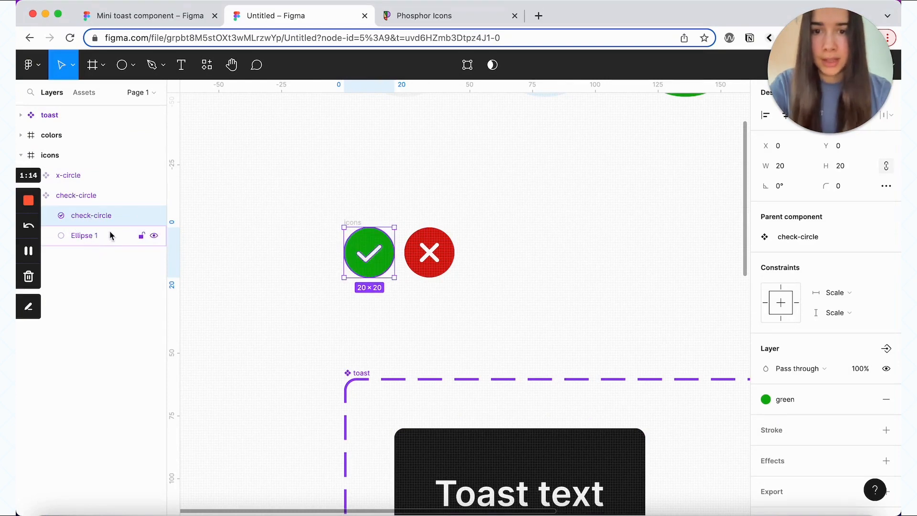
Step: Flatten the white circle and check mark into a single vector
click(85, 235)
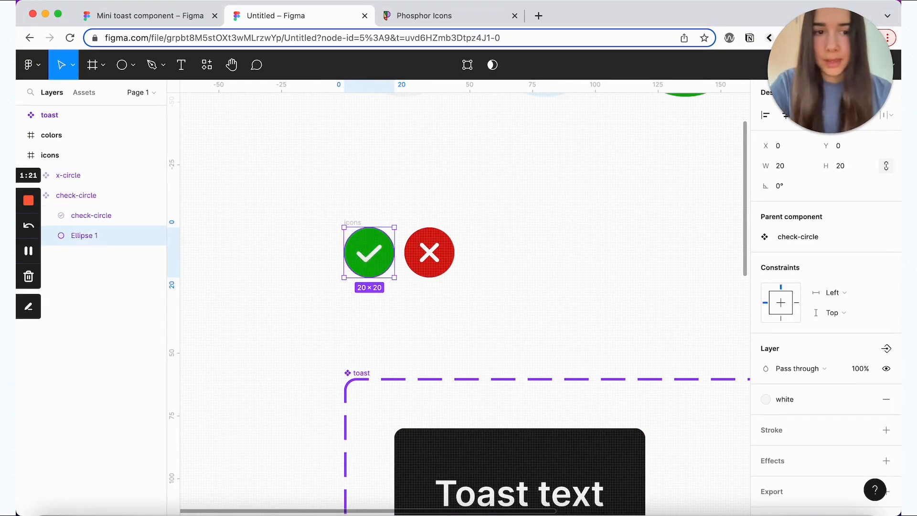
shift+click(75, 220)
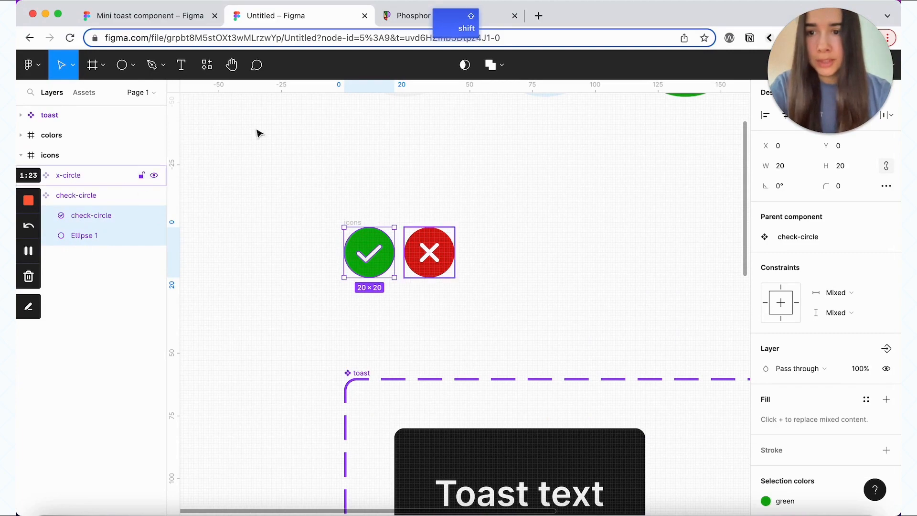
click(499, 65)
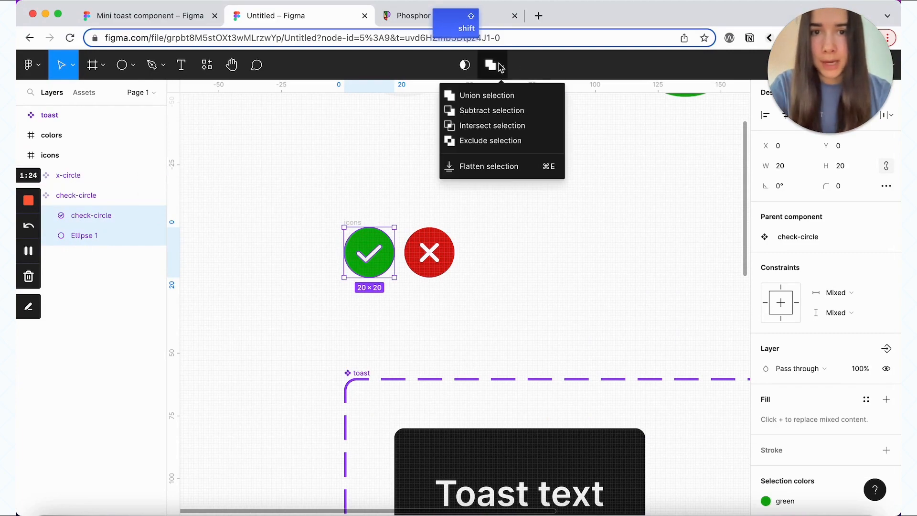
click(506, 167)
click(524, 248)
scroll(523, 249, down, 10)
scroll(523, 249, down, 6)
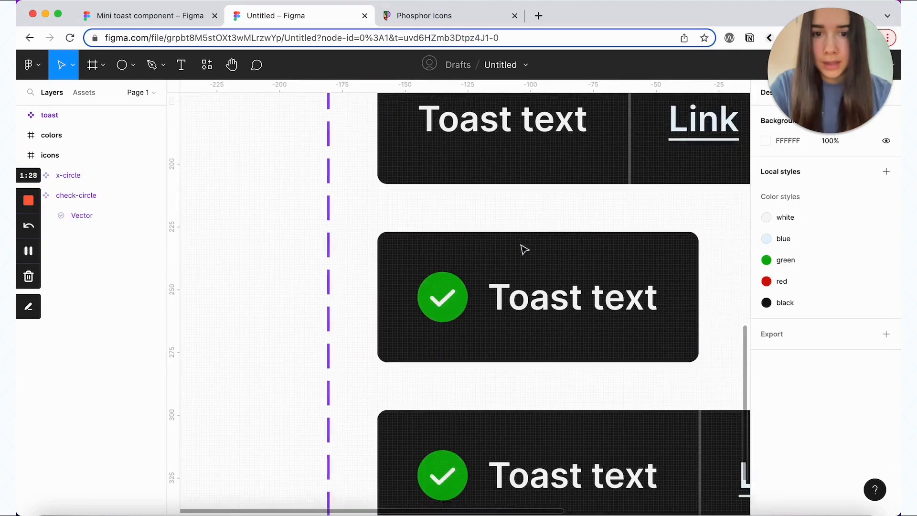
scroll(522, 249, right, 2)
click(403, 232)
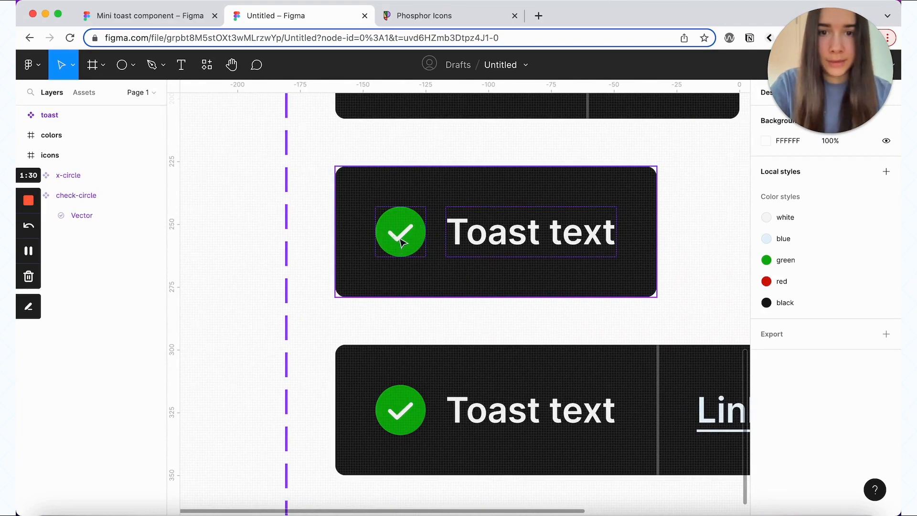
scroll(399, 245, up, 15)
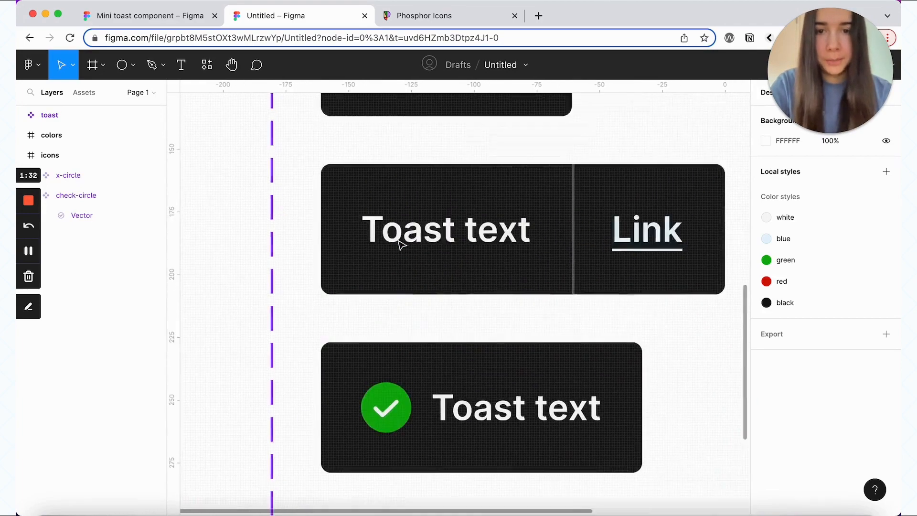
scroll(399, 243, down, 2)
click(360, 252)
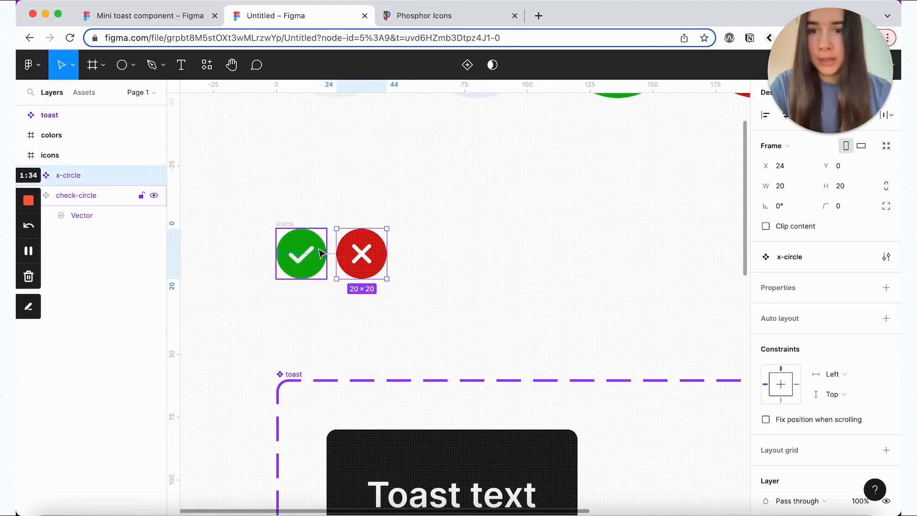
Step: Draw a new ellipse with locked proportions and a 20 px width
key(o)
click(231, 209)
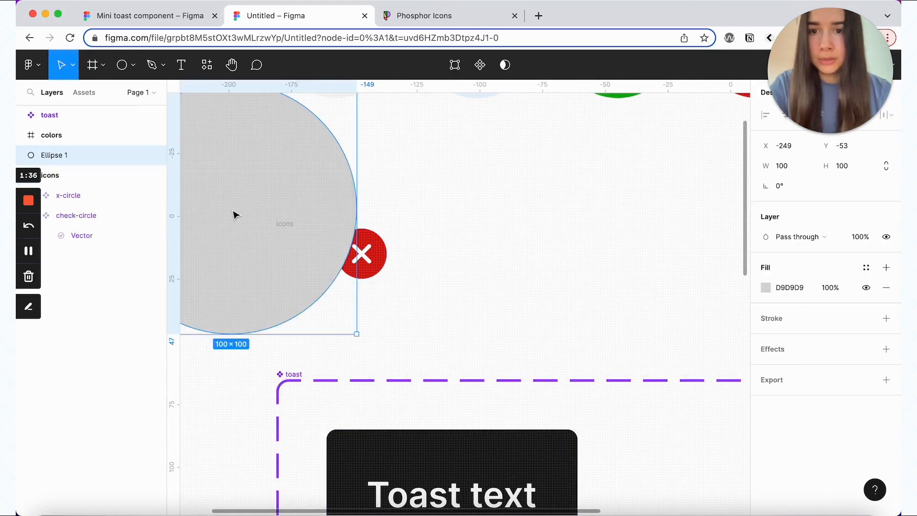
click(887, 168)
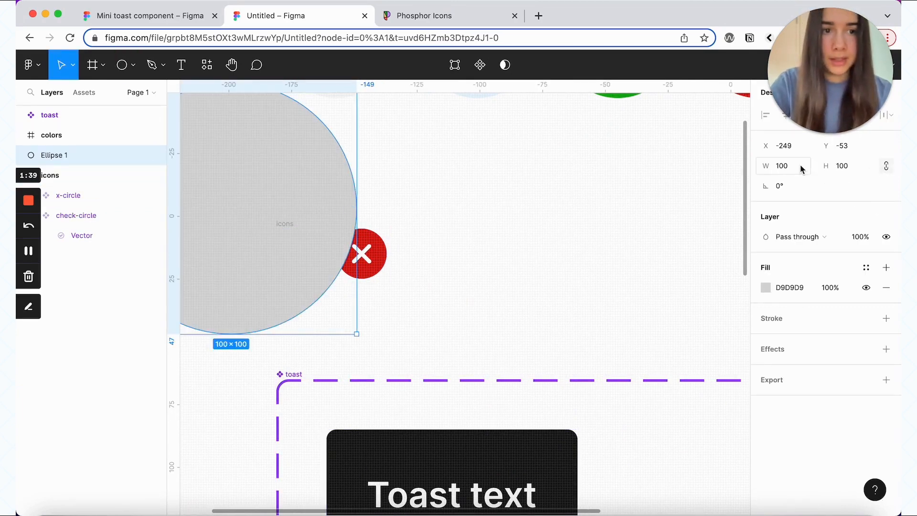
click(782, 166)
text(20)
key(Return)
Step: Move the circle into the x-circle icon and stack the X mark above it
scroll(414, 164, left, 5)
scroll(415, 165, up, 2)
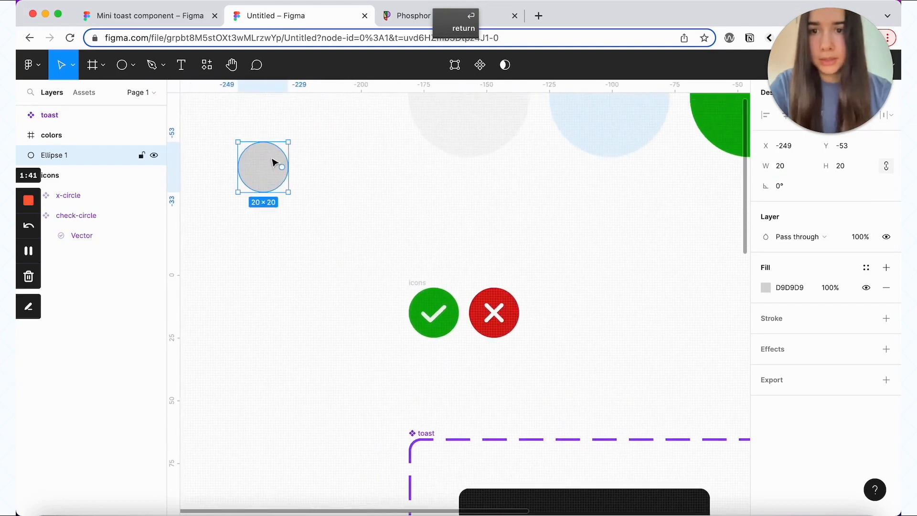
drag(262, 165, 492, 307)
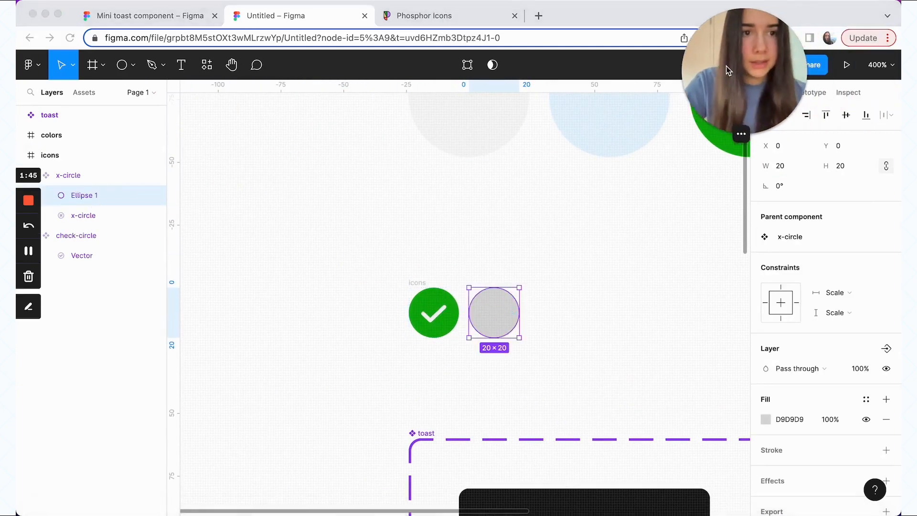
drag(818, 72, 709, 71)
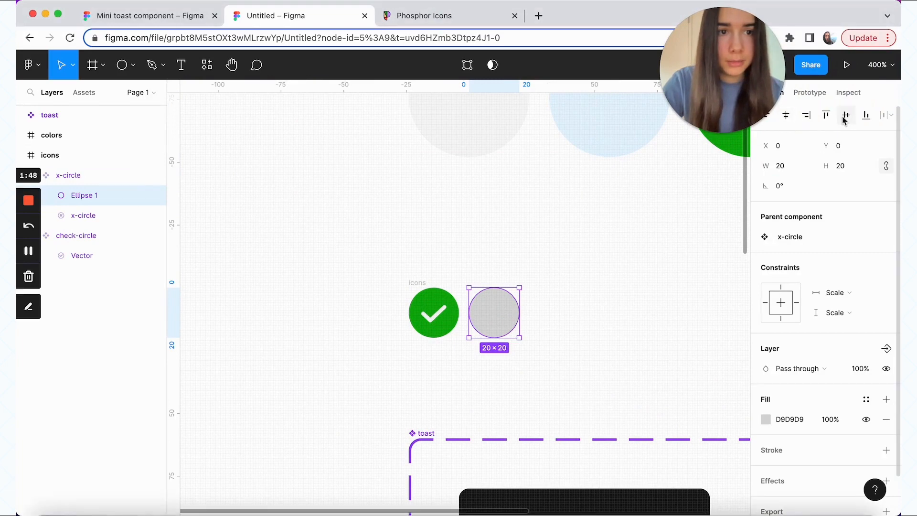
drag(84, 217, 119, 176)
Step: Fill the circle with the white style and flatten it with the X into one vector
click(136, 212)
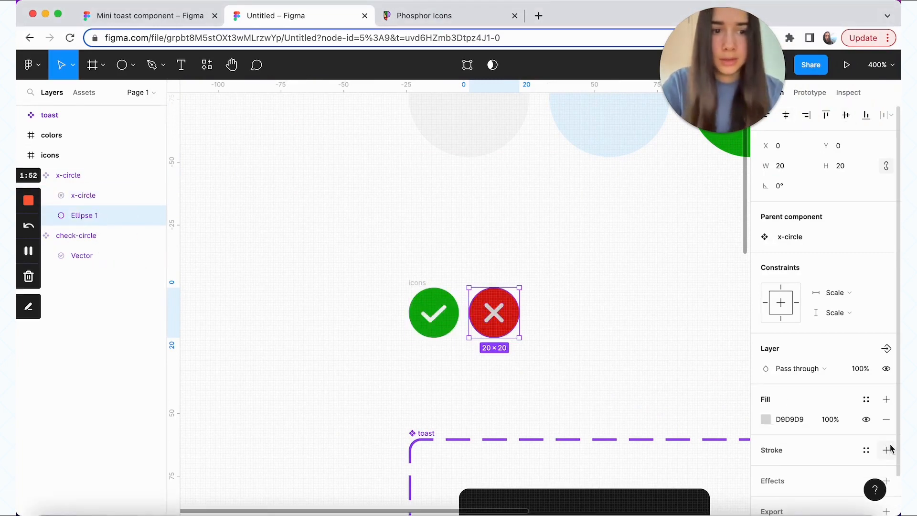
click(866, 400)
click(779, 478)
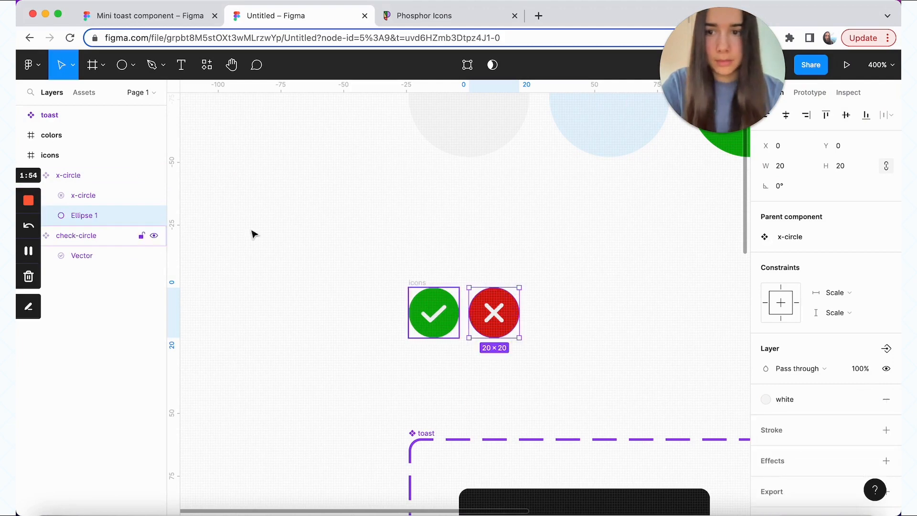
shift+click(103, 197)
click(503, 67)
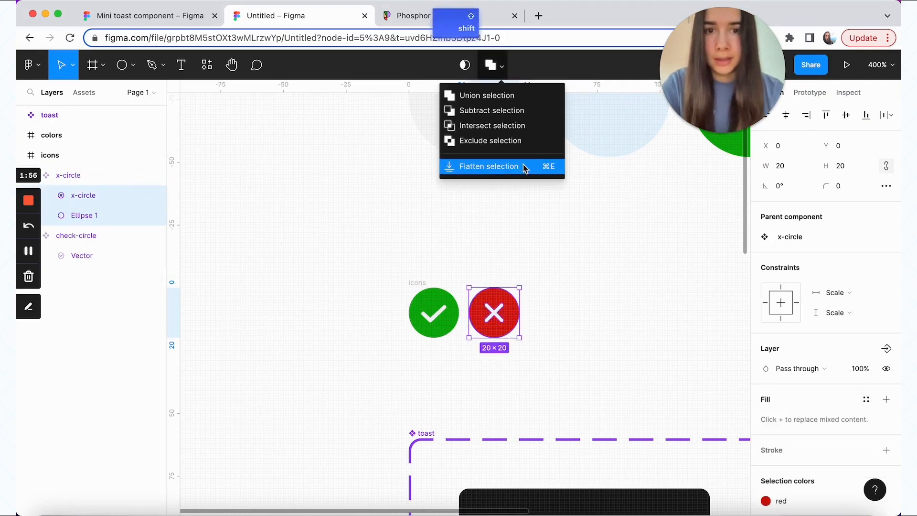
click(526, 166)
click(337, 315)
scroll(338, 316, down, 2)
key(super+minus)
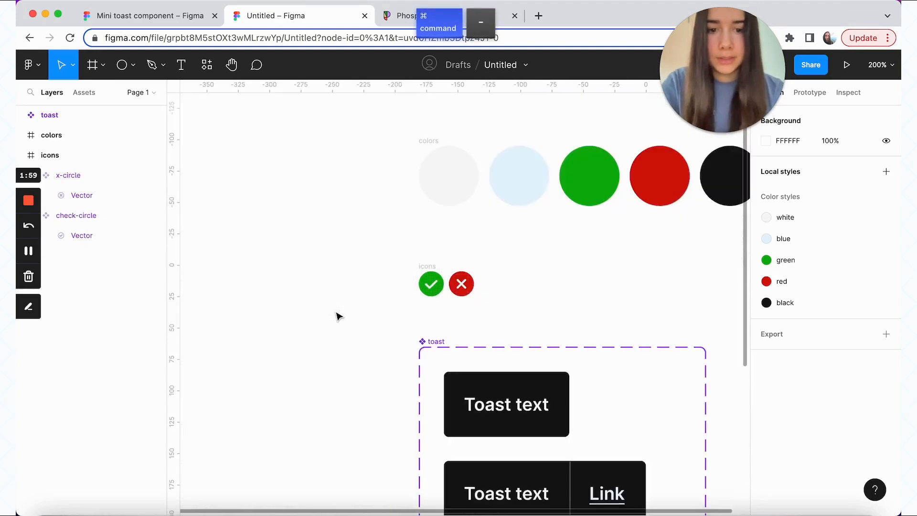
Step: Duplicate the two positive toast variants, with and without Link
scroll(339, 313, down, 6)
click(391, 279)
shift+click(455, 381)
key(super+d)
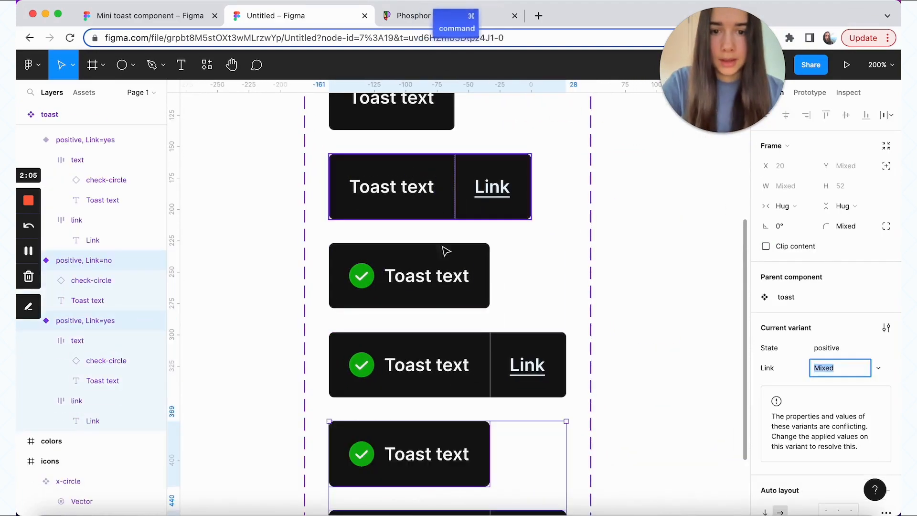
scroll(655, 344, down, 5)
click(656, 347)
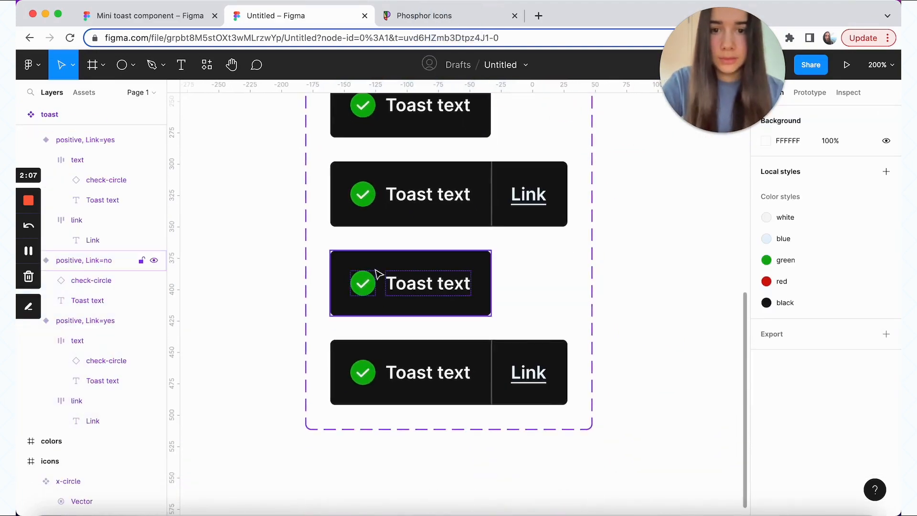
Step: Put a copy of the x-circle icon in the duplicated no-link toast, replacing its check icon
scroll(375, 271, up, 7)
click(353, 154)
drag(356, 156, 265, 289)
scroll(279, 220, down, 5)
key(super+x)
scroll(419, 339, down, 5)
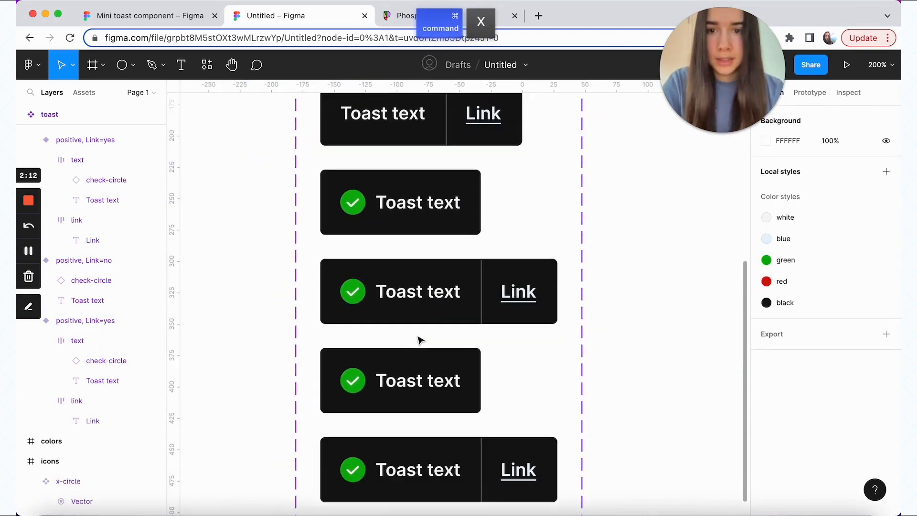
click(384, 272)
key(super+v)
key(Left)
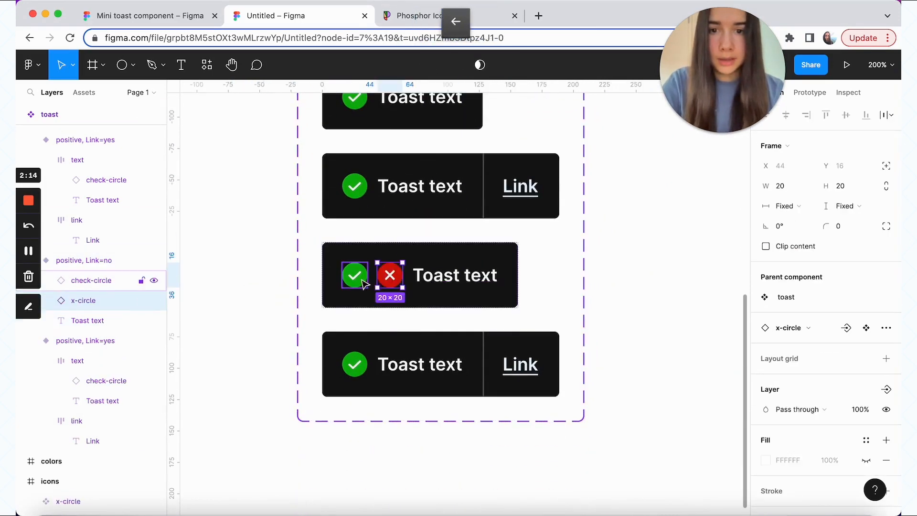
click(354, 275)
key(BackSpace)
Step: Swap the bottom duplicated toast's check icon for the x-circle icon
click(385, 365)
click(384, 365)
key(super+v)
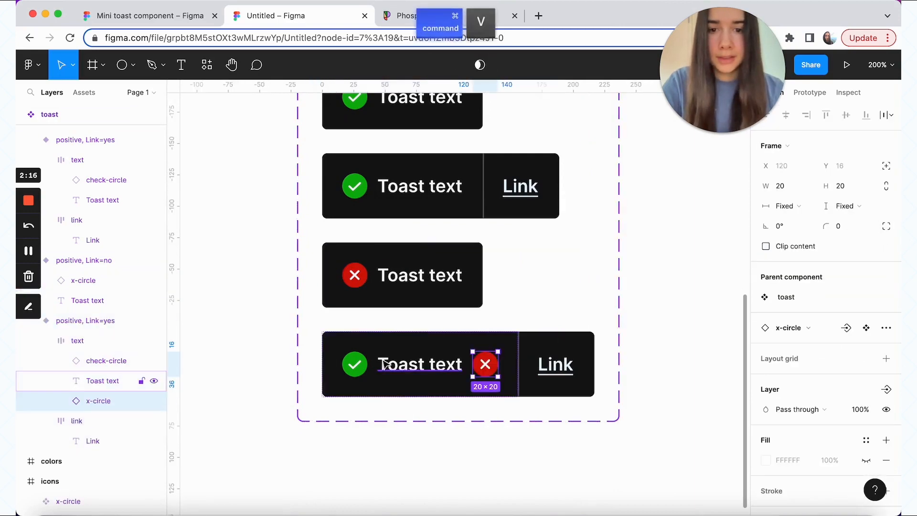
key(Left)
click(355, 365)
key(BackSpace)
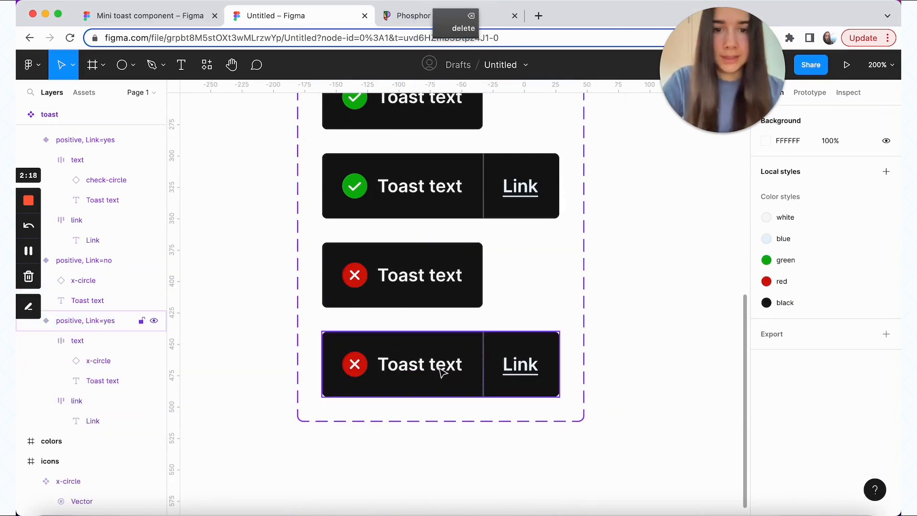
Step: Rename the State property of both new variants to negative
click(440, 365)
shift+click(432, 282)
click(834, 348)
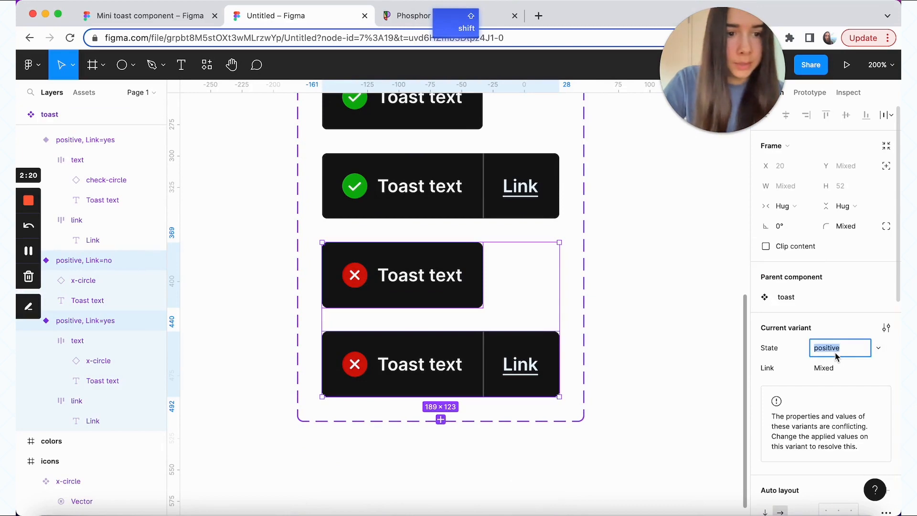
text(negative)
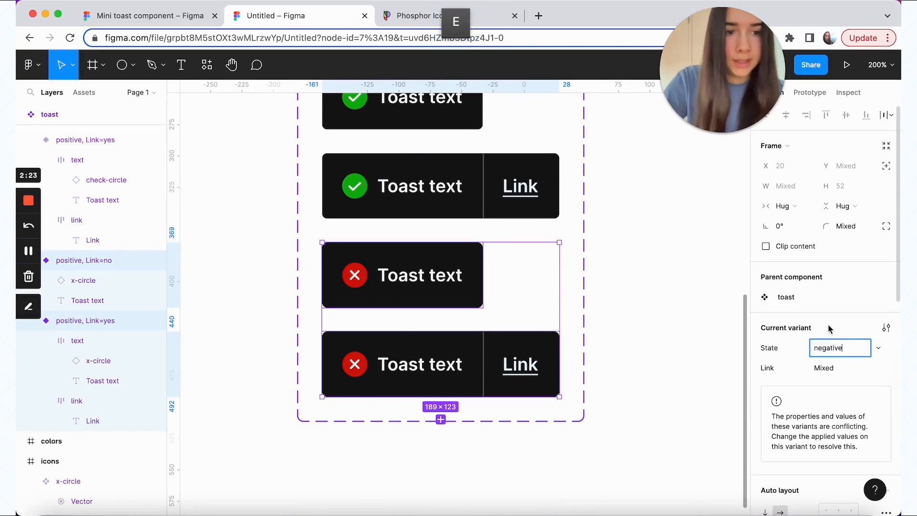
key(Return)
click(721, 317)
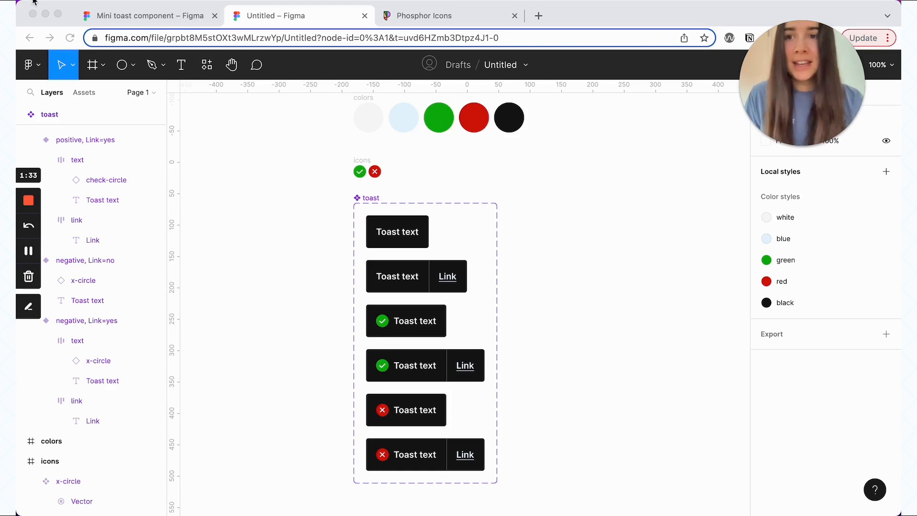
Step: Copy the three example toasts from the Mini toast component file into this file
click(125, 18)
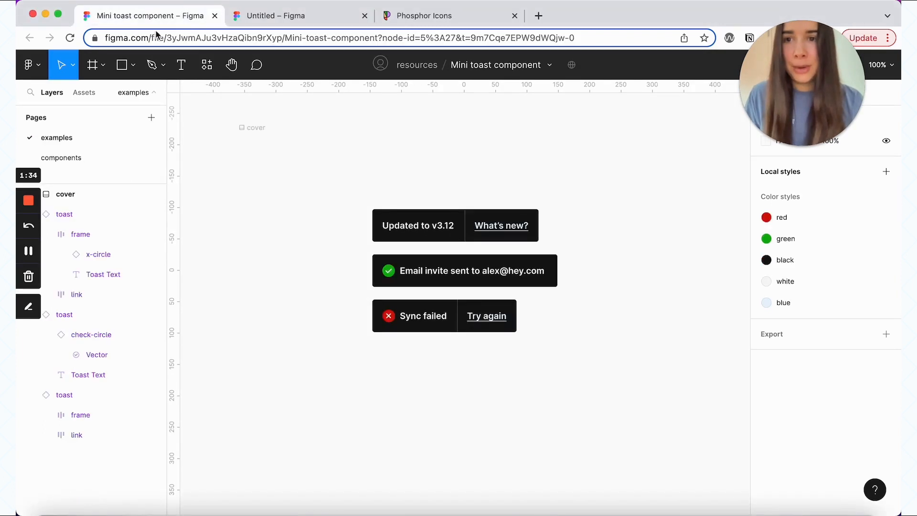
click(447, 221)
shift+click(458, 260)
shift+click(453, 318)
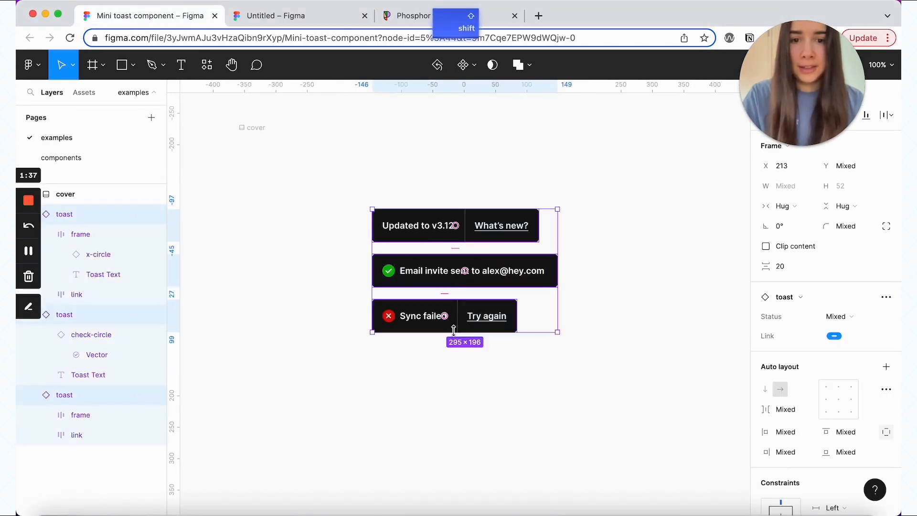
key(super+c)
click(308, 18)
scroll(392, 301, down, 10)
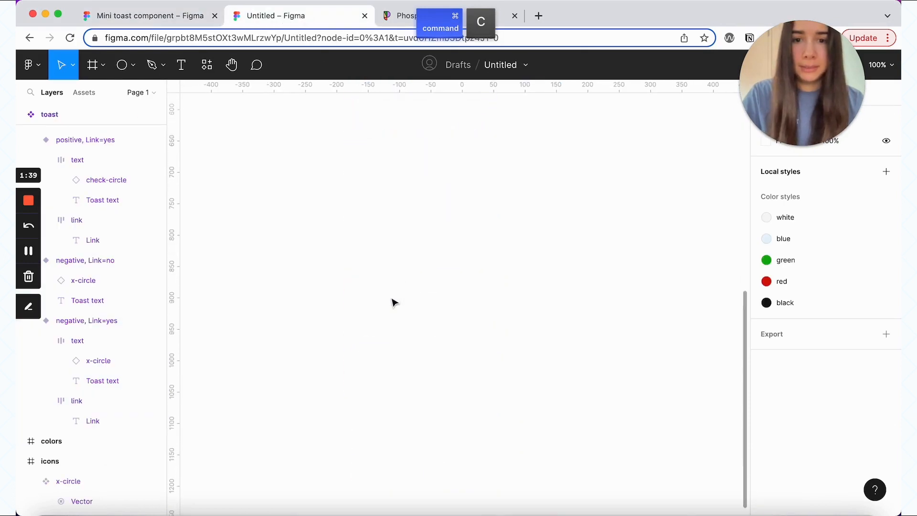
key(super+v)
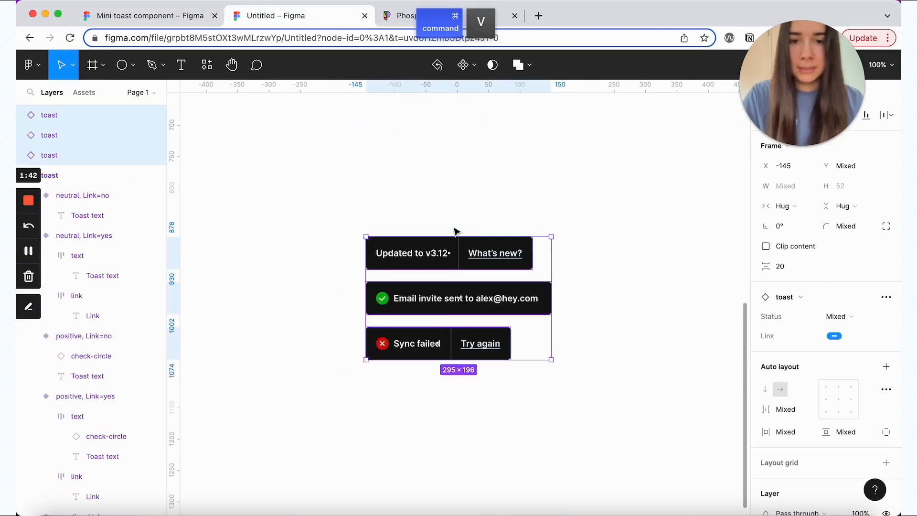
click(432, 187)
Step: Place a toast instance reading 'Updated to v3.12' with a 'What's new?' link
scroll(433, 188, down, 3)
scroll(433, 187, right, 5)
click(89, 92)
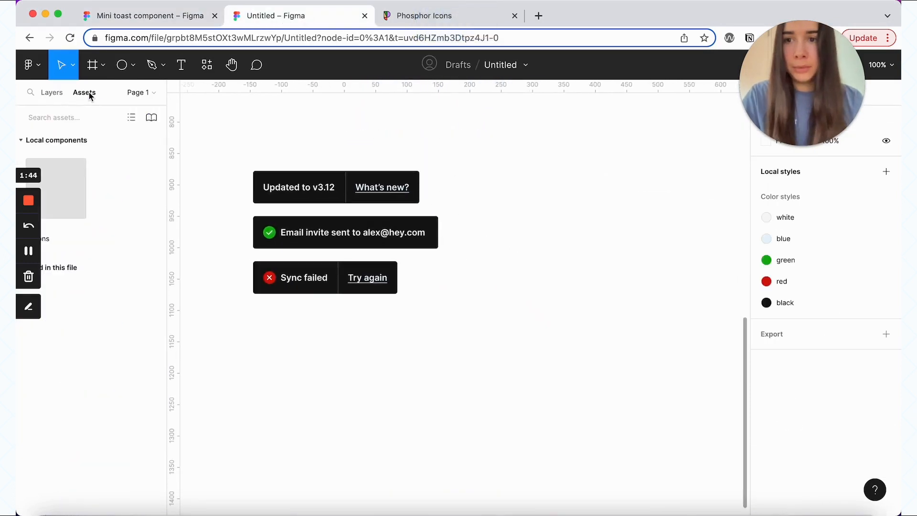
drag(62, 187, 548, 179)
double_click(539, 186)
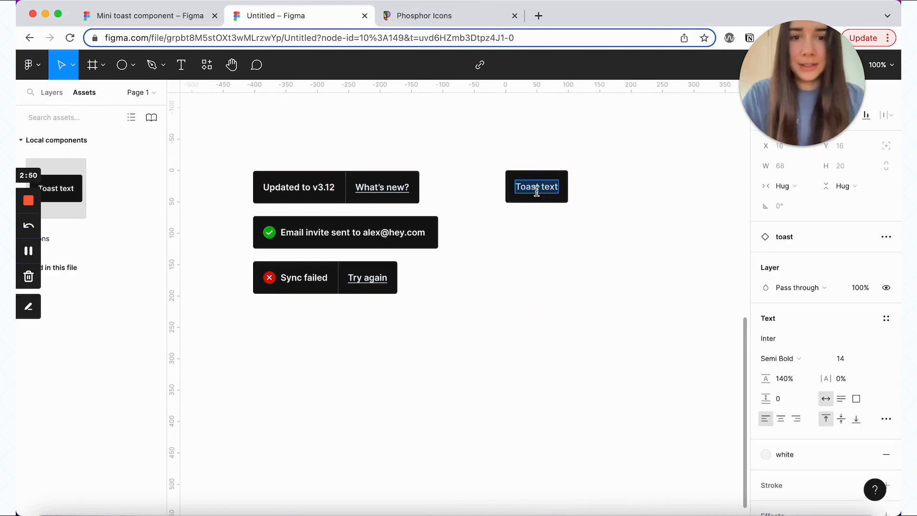
text(Updated to )
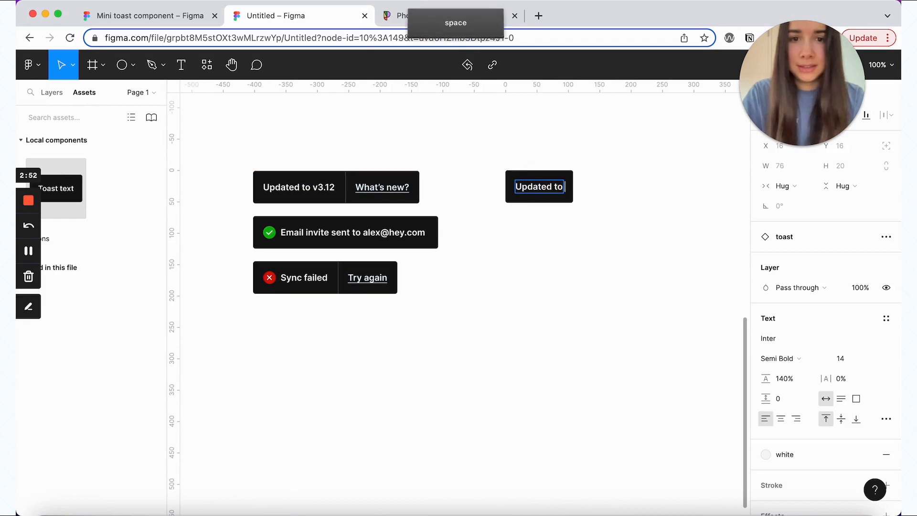
text(v3.12)
click(566, 175)
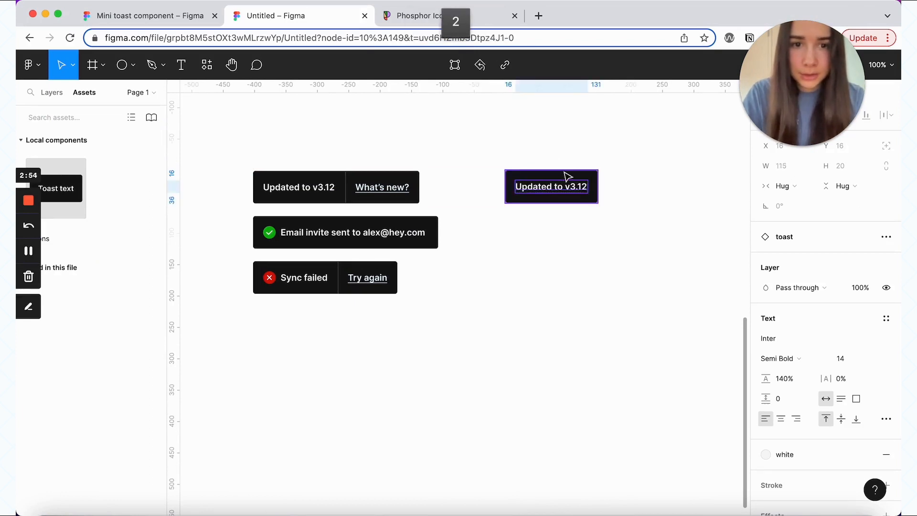
click(834, 315)
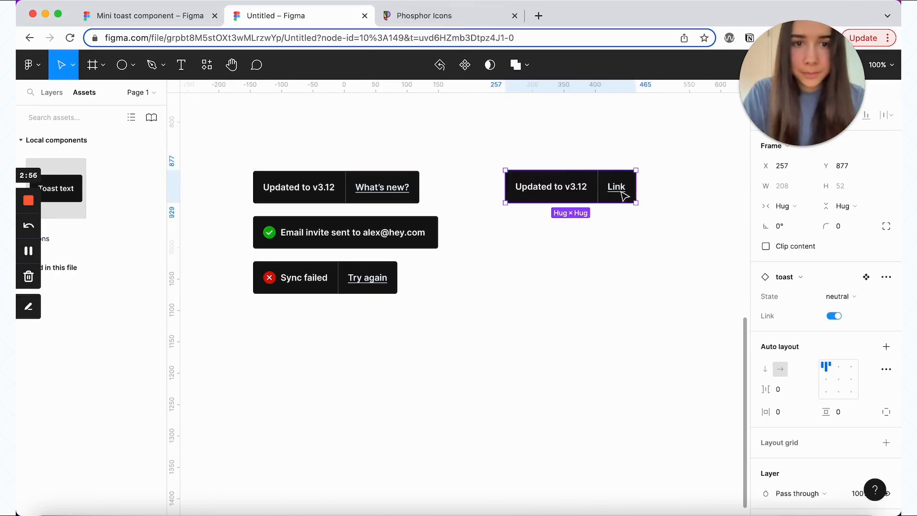
double_click(622, 193)
text(What's new)
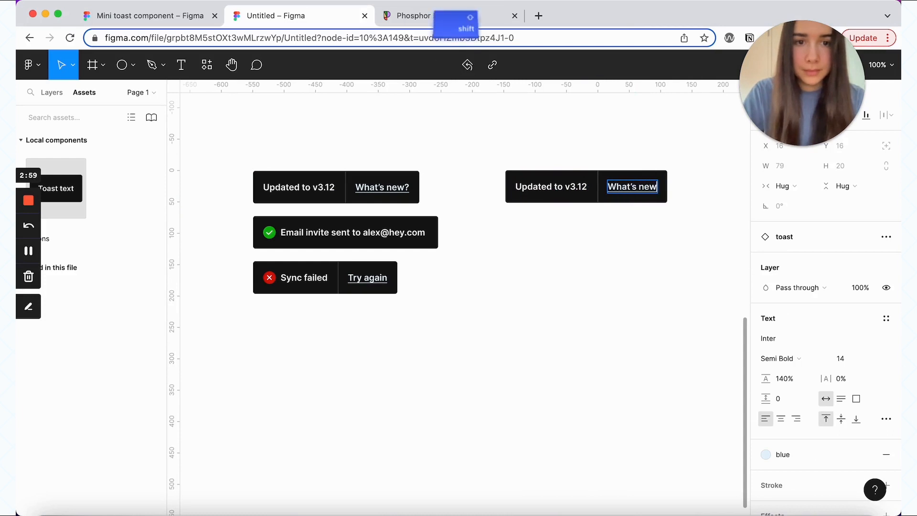
text(?)
click(571, 160)
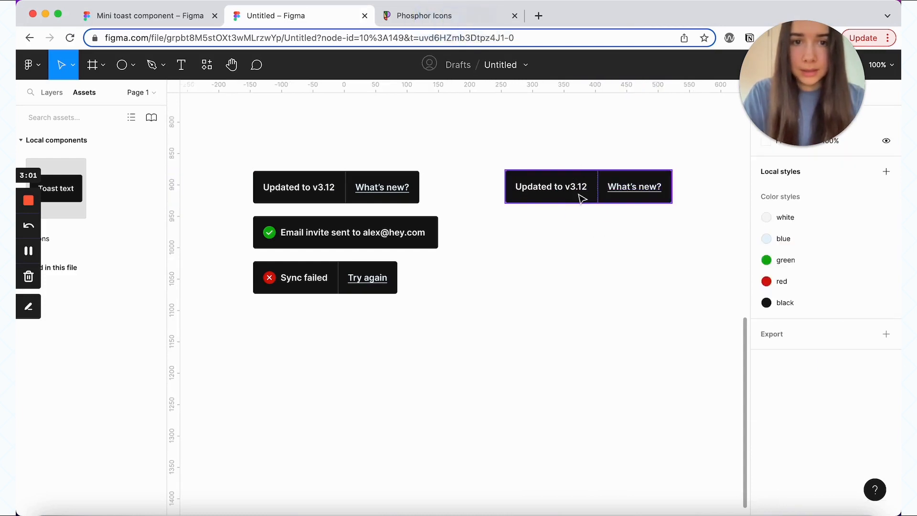
Step: Duplicate it as a positive, no-link toast reading 'Email invite sent to' plus the recipient's e-mail
drag(582, 197, 579, 230)
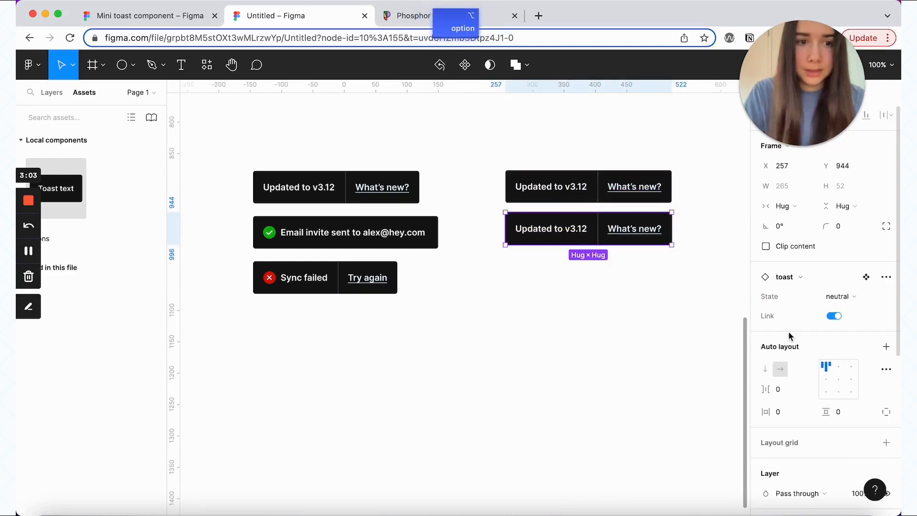
click(834, 316)
click(840, 297)
click(846, 311)
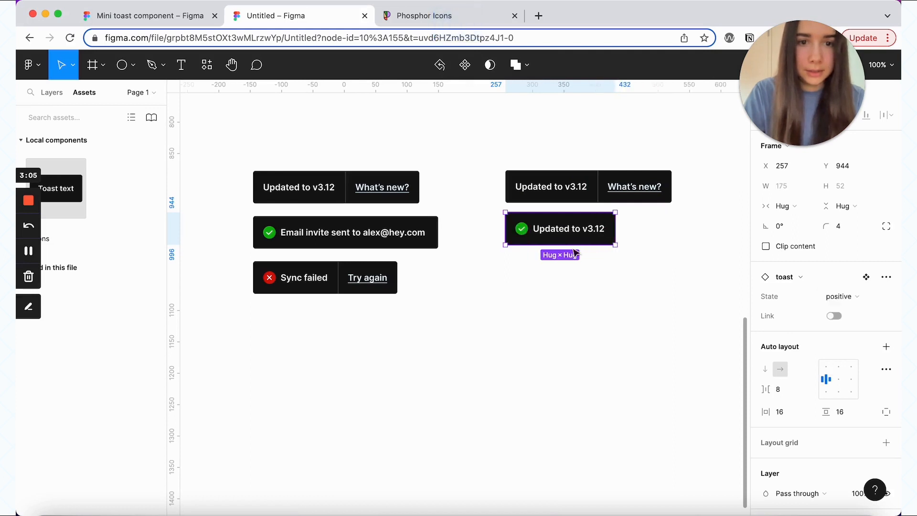
double_click(567, 240)
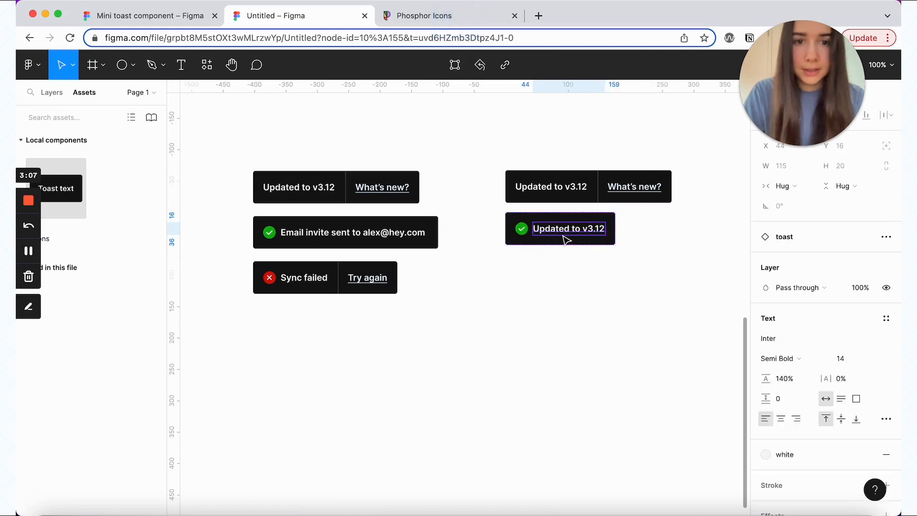
double_click(566, 239)
text(Email)
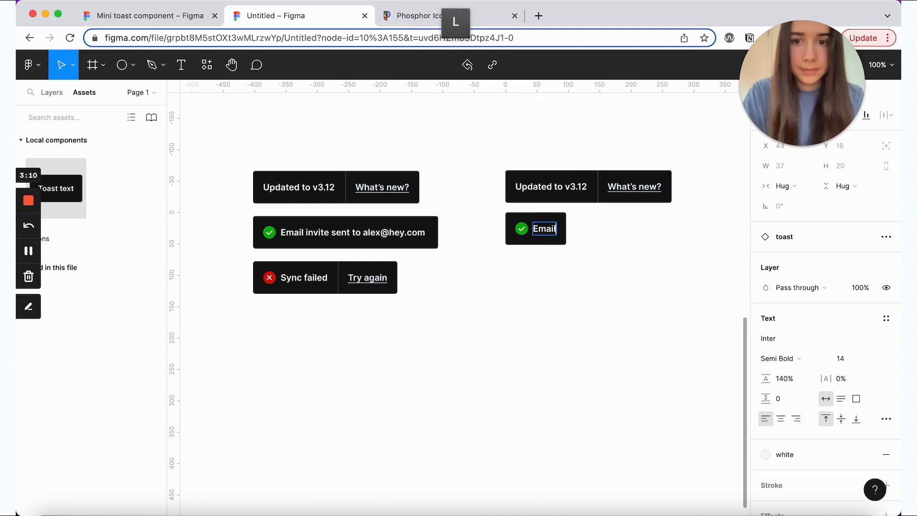
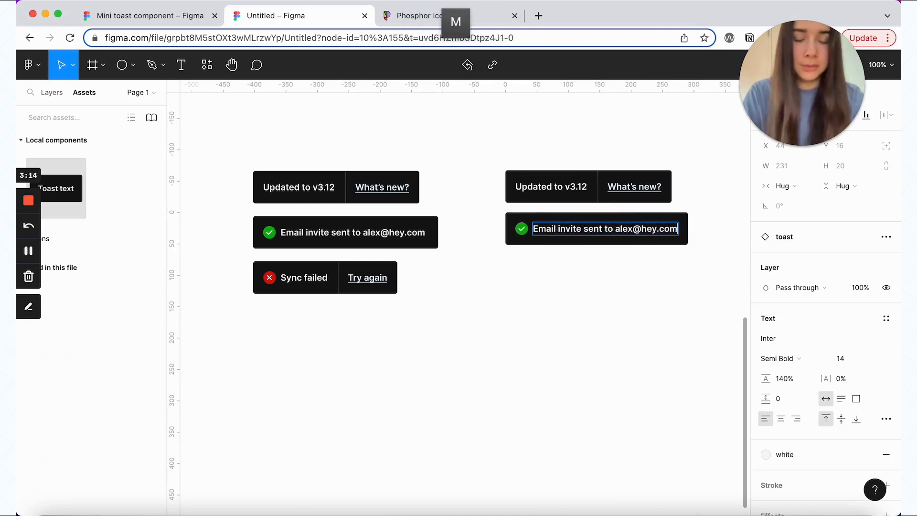
click(600, 272)
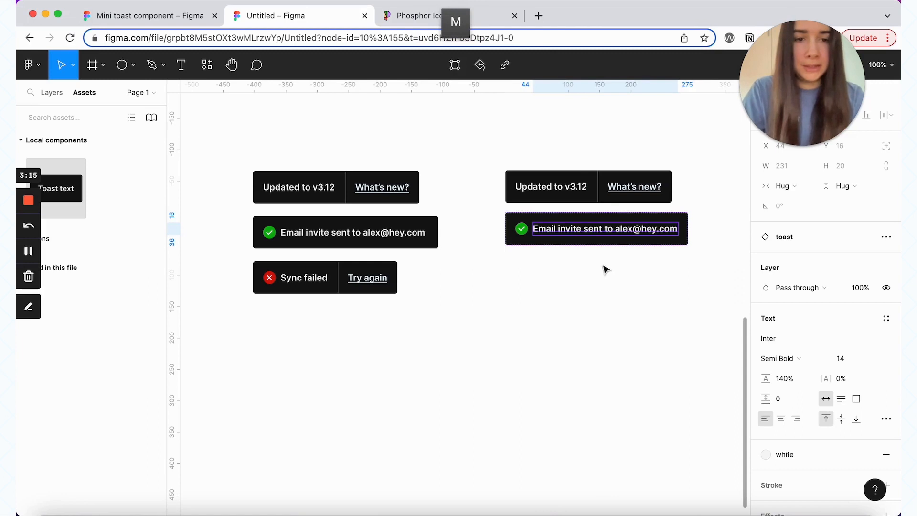
click(623, 240)
scroll(721, 196, down, 1)
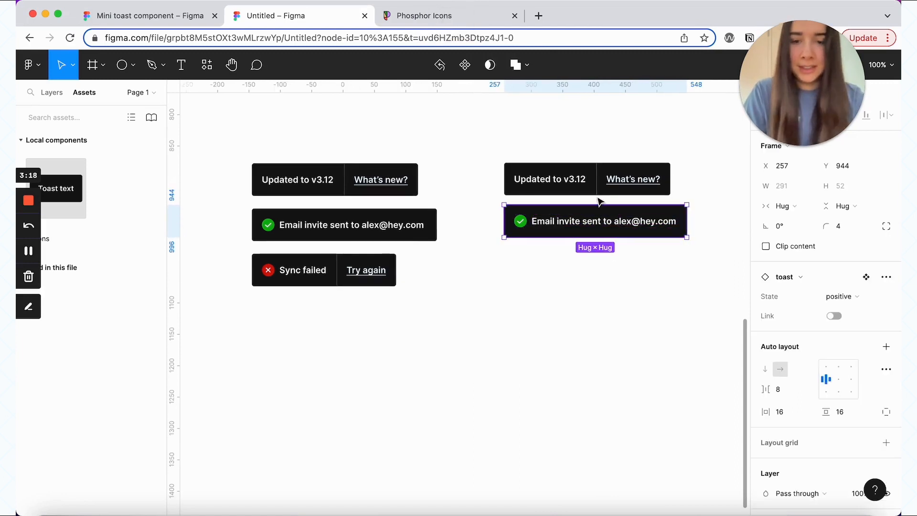
Step: Duplicate the positive toast below it, with Link on and State set to negative
drag(614, 230, 607, 274)
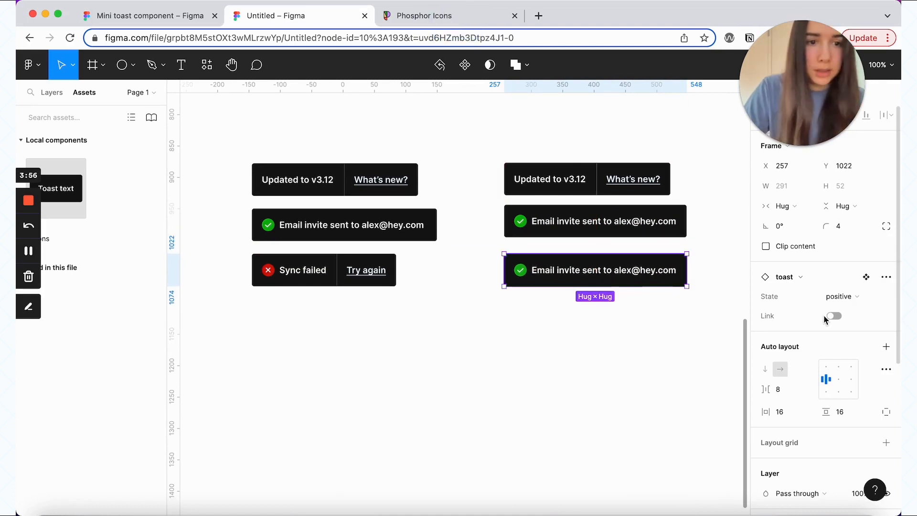
click(830, 315)
click(839, 282)
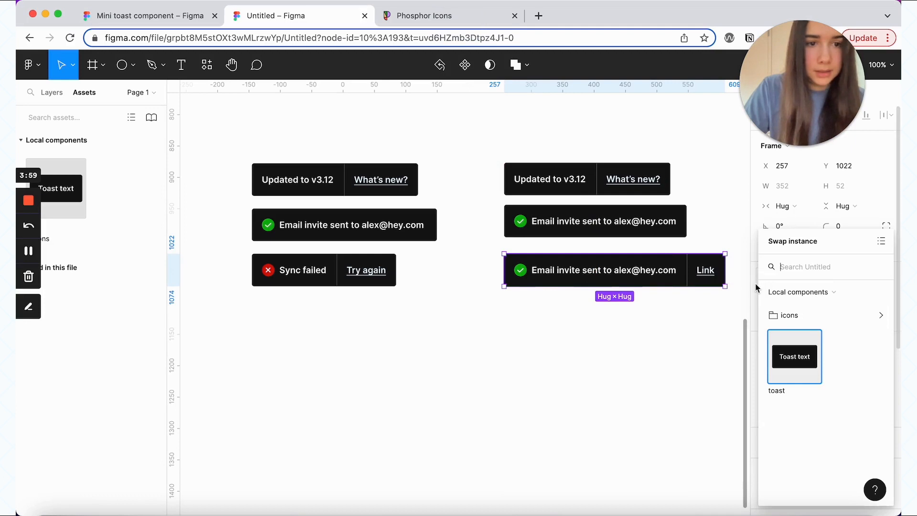
click(755, 289)
click(856, 297)
click(852, 313)
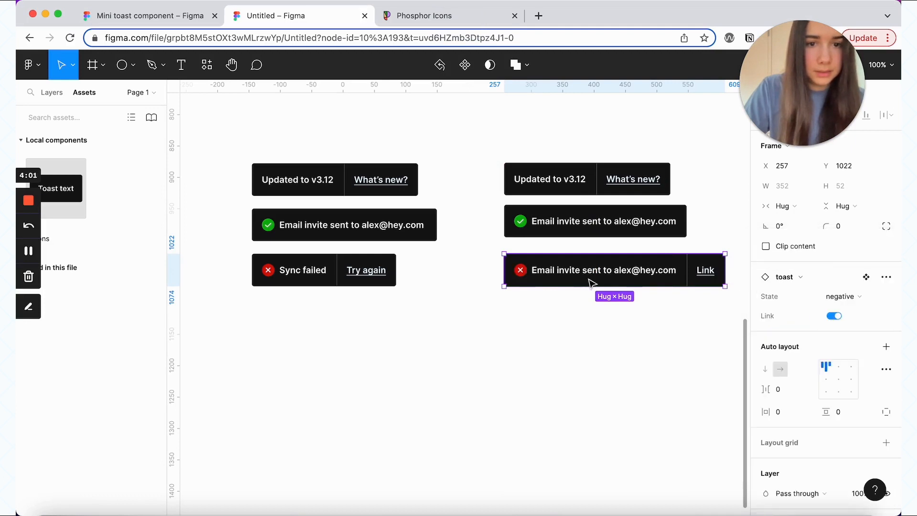
Step: Change the negative toast's message to 'Sync failed' and its link to 'Try again'
double_click(589, 282)
double_click(589, 282)
text(Sync failed)
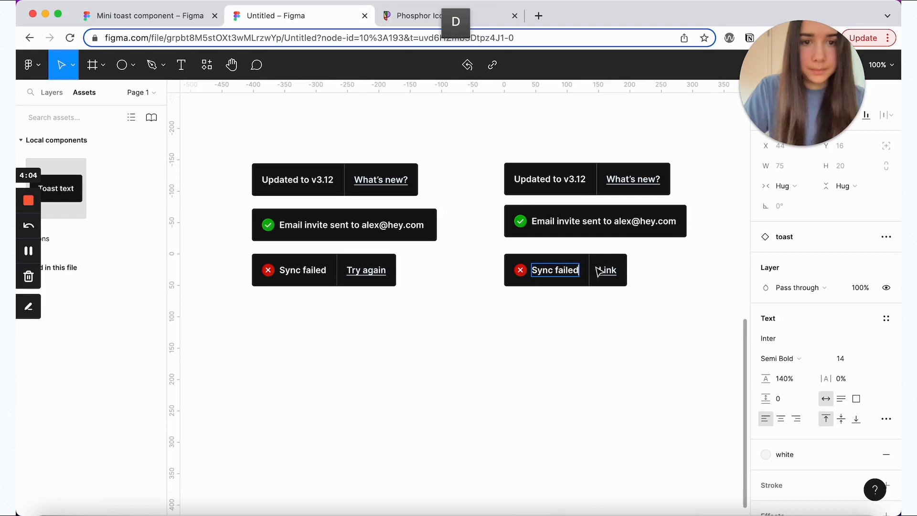
double_click(606, 269)
text(T)
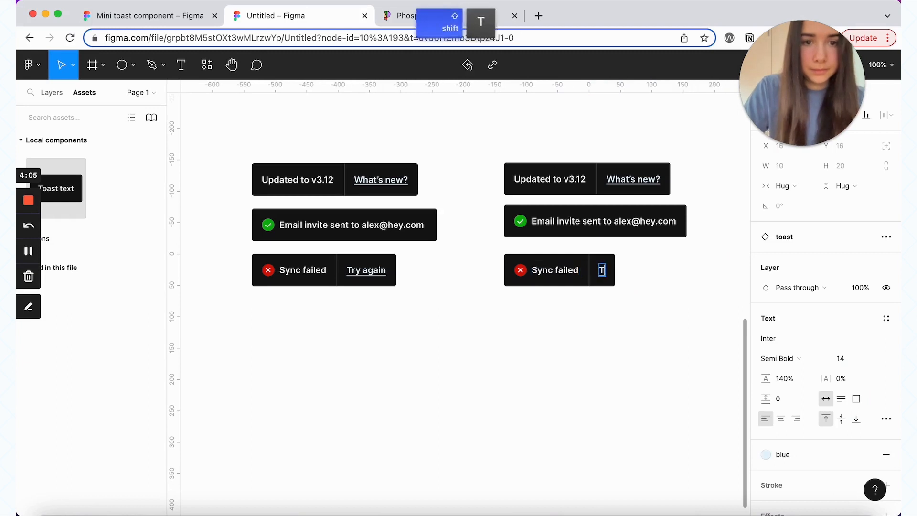
text(ry again)
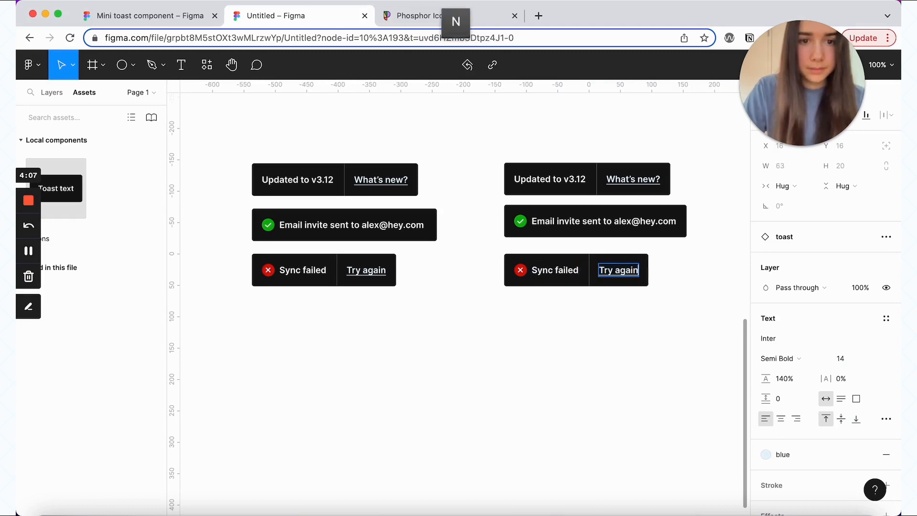
click(659, 317)
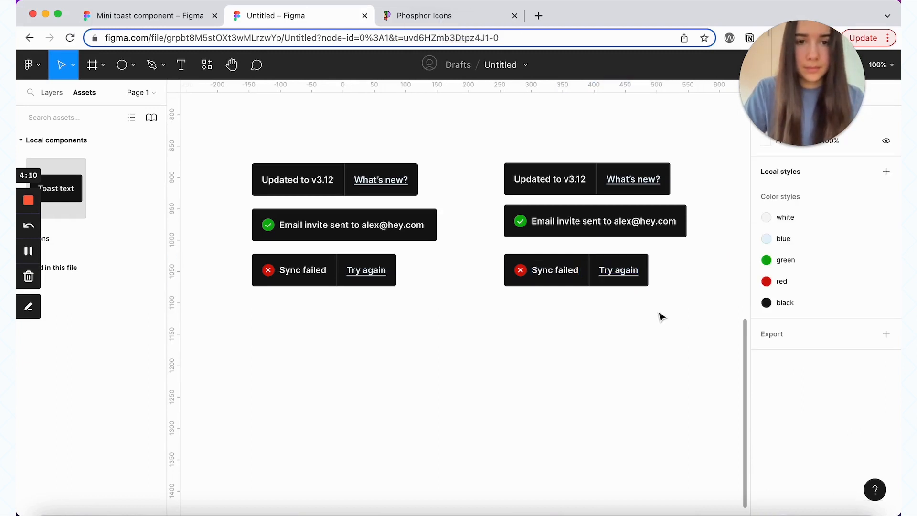